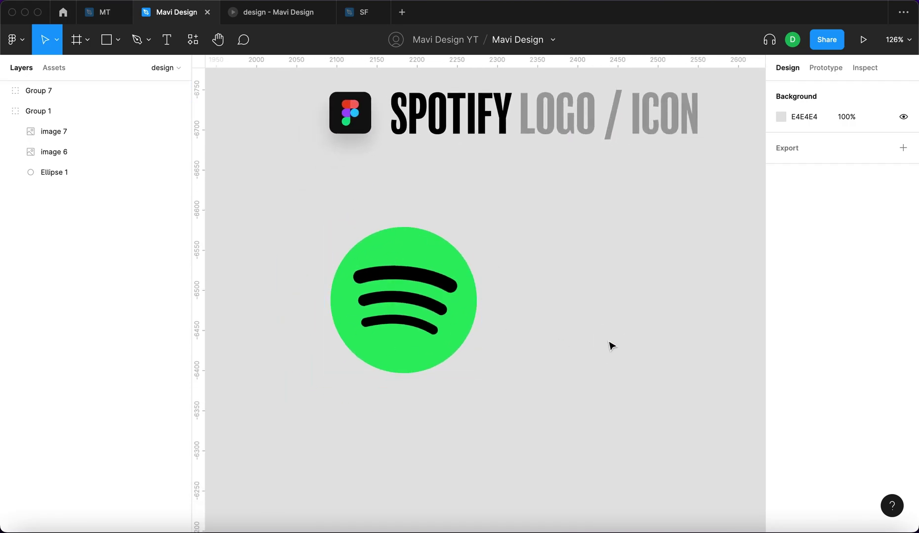
{"action": "scroll", "coordinate": [611, 345], "scroll_direction": "right", "scroll_amount": 3}
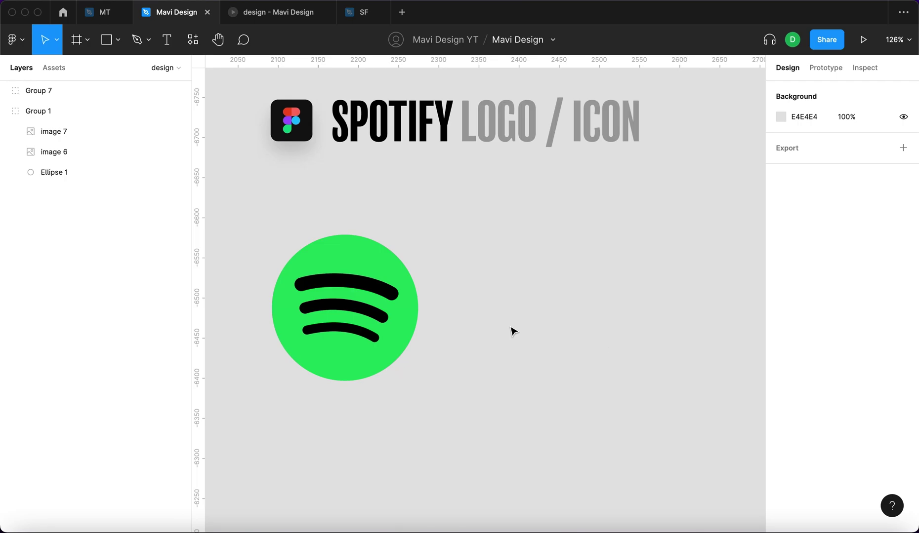
Step: Add a circle beside the logo and enlarge it over the logo
{"action": "left_click", "coordinate": [521, 338]}
{"action": "scroll", "coordinate": [521, 337], "scroll_direction": "up", "scroll_amount": 1}
{"action": "scroll", "coordinate": [521, 338], "scroll_direction": "right", "scroll_amount": 1}
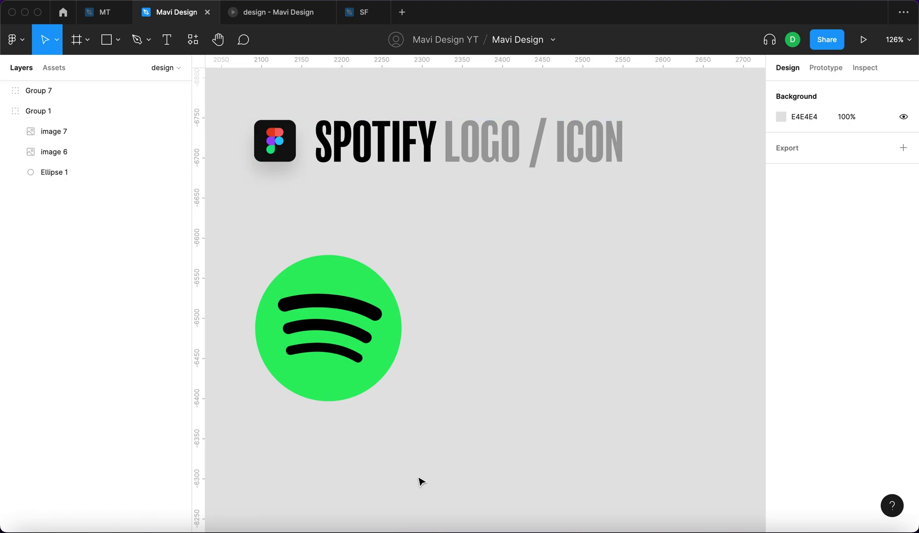
{"action": "key", "text": "o"}
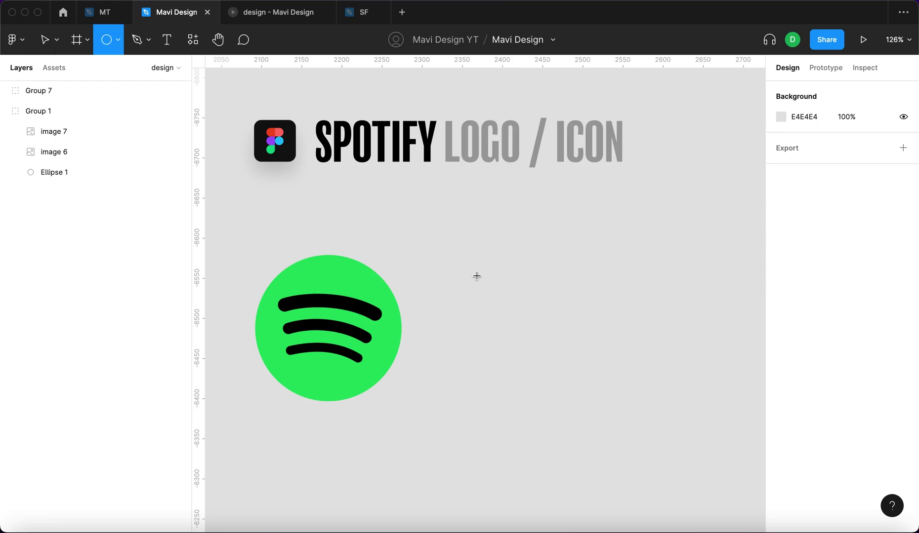
{"action": "left_click", "coordinate": [542, 327]}
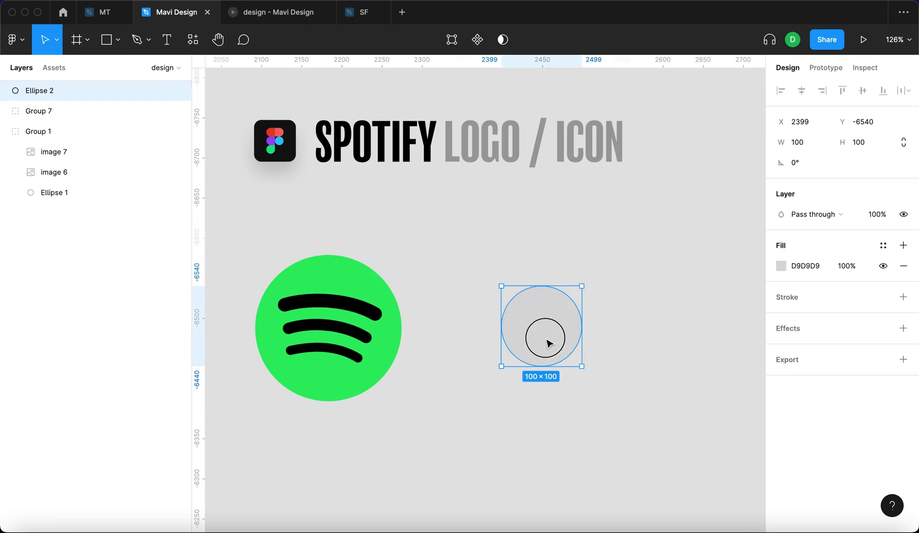
{"action": "left_click_drag", "start_coordinate": [547, 343], "coordinate": [515, 311]}
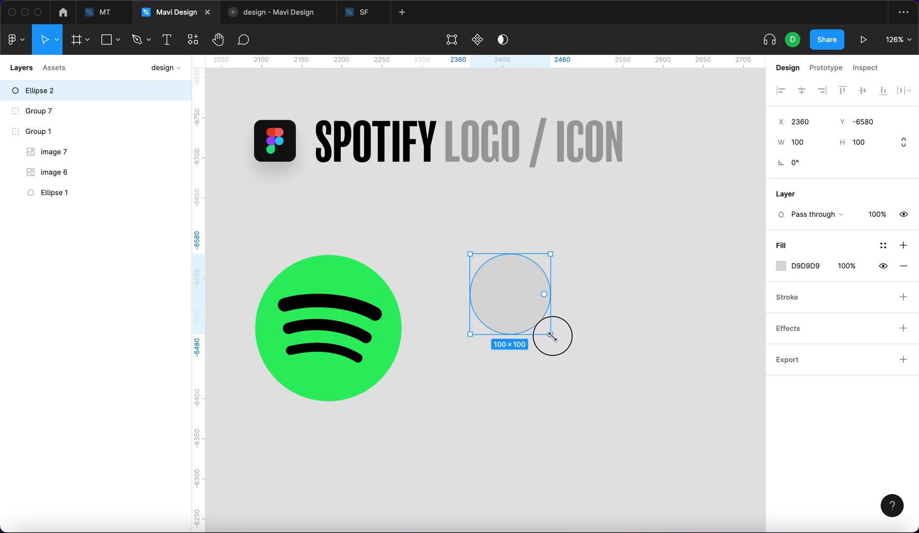
{"action": "left_click_drag", "start_coordinate": [551, 335], "coordinate": [617, 400]}
{"action": "left_click_drag", "start_coordinate": [558, 352], "coordinate": [329, 348]}
{"action": "scroll", "coordinate": [289, 316], "scroll_direction": "up", "scroll_amount": 3}
{"action": "scroll", "coordinate": [290, 316], "scroll_direction": "up", "scroll_amount": 1}
{"action": "key", "text": "Up"}
{"action": "key", "text": "Up"}
Step: Set the circle to 183 wide with linked proportions and move it right
{"action": "left_click", "coordinate": [903, 142]}
{"action": "left_click", "coordinate": [798, 142]}
{"action": "type", "text": "183"}
{"action": "key", "text": "Return"}
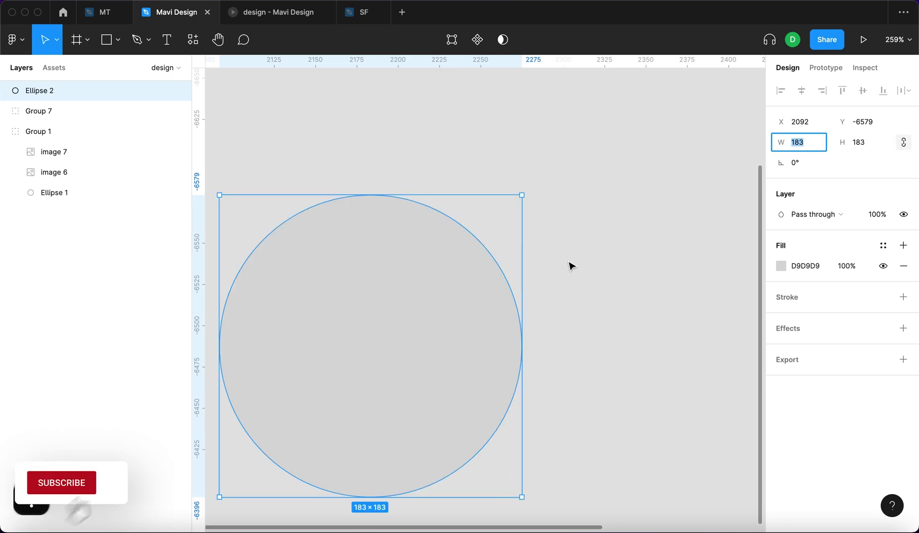
{"action": "left_click", "coordinate": [574, 267]}
{"action": "scroll", "coordinate": [578, 268], "scroll_direction": "down", "scroll_amount": 3}
{"action": "left_click_drag", "start_coordinate": [516, 297], "coordinate": [713, 296]}
{"action": "scroll", "coordinate": [646, 287], "scroll_direction": "right", "scroll_amount": 2}
Step: Fill the circle with the logo's green using the eyedropper and place it right of the logo
{"action": "left_click", "coordinate": [332, 281]}
{"action": "left_click", "coordinate": [567, 299]}
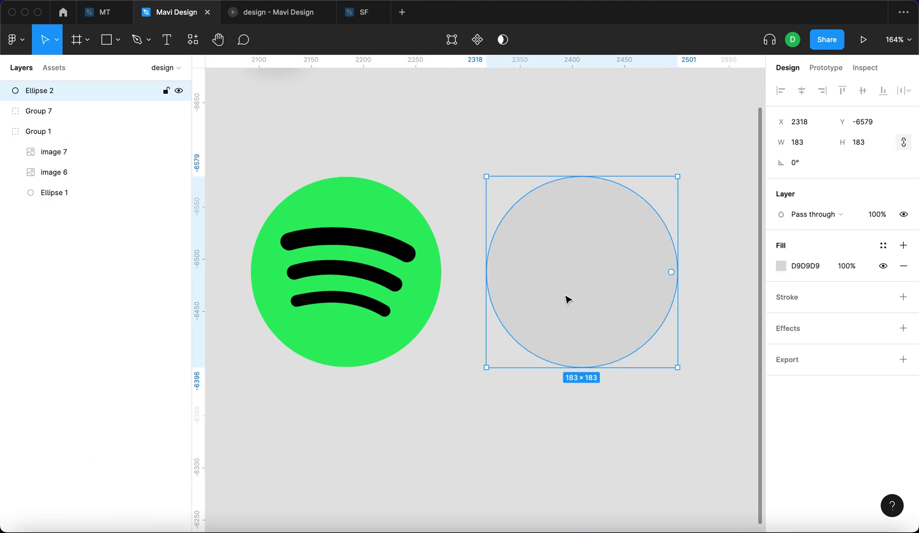
{"action": "key", "text": "i"}
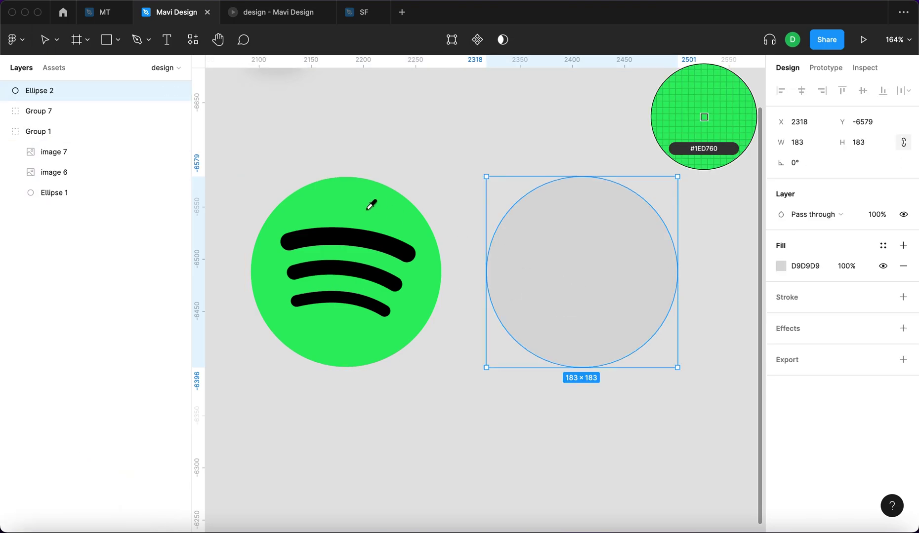
{"action": "left_click", "coordinate": [371, 204]}
{"action": "mouse_move", "coordinate": [555, 297]}
{"action": "left_mouse_down"}
{"action": "mouse_move", "coordinate": [633, 289]}
{"action": "mouse_move", "coordinate": [635, 299]}
{"action": "left_mouse_up"}
{"action": "left_click", "coordinate": [624, 423]}
{"action": "scroll", "coordinate": [623, 422], "scroll_direction": "down", "scroll_amount": 5}
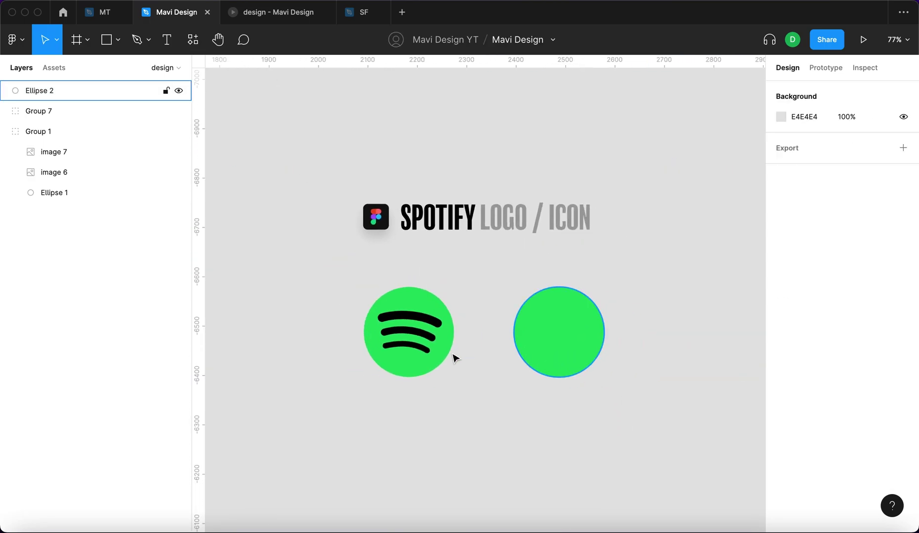
{"action": "left_click", "coordinate": [435, 356]}
{"action": "left_click", "coordinate": [487, 440]}
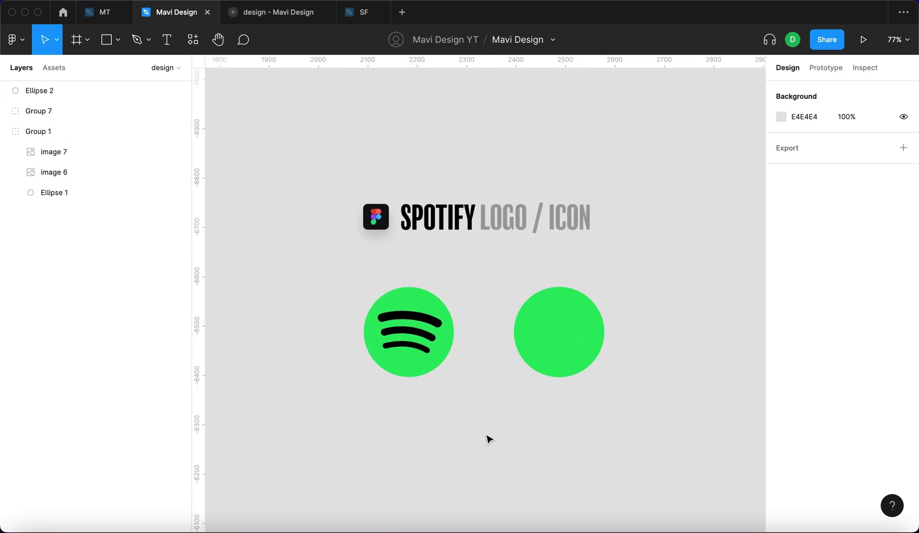
{"action": "scroll", "coordinate": [488, 440], "scroll_direction": "up", "scroll_amount": 3}
{"action": "scroll", "coordinate": [512, 432], "scroll_direction": "up", "scroll_amount": 3}
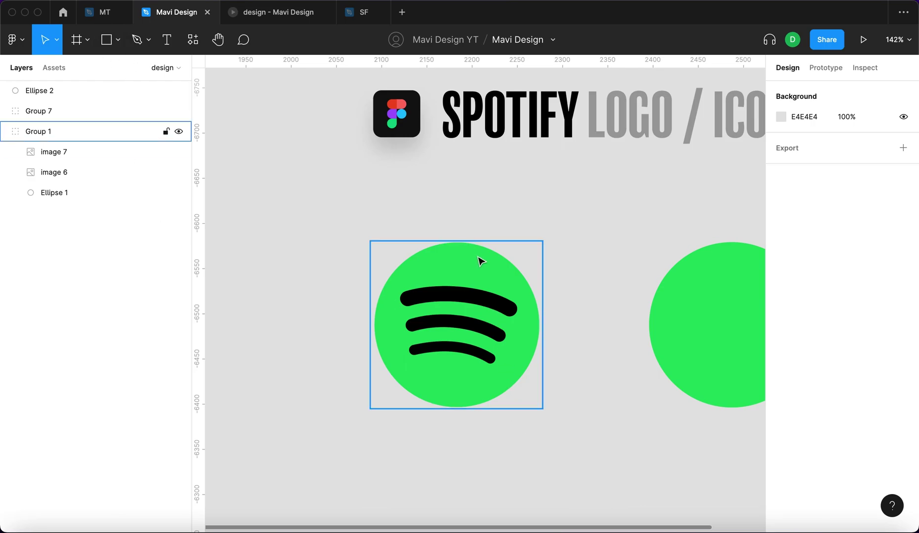
{"action": "scroll", "coordinate": [480, 260], "scroll_direction": "down", "scroll_amount": 5}
{"action": "key", "text": "o"}
Step: Draw a circle below the logo with a 13 px black stroke
{"action": "left_click_drag", "start_coordinate": [362, 340], "coordinate": [439, 415]}
{"action": "left_click", "coordinate": [903, 297]}
{"action": "mouse_move", "coordinate": [402, 378]}
{"action": "left_mouse_down"}
{"action": "mouse_move", "coordinate": [433, 379]}
{"action": "mouse_move", "coordinate": [390, 379]}
{"action": "left_mouse_up"}
{"action": "scroll", "coordinate": [433, 379], "scroll_direction": "up", "scroll_amount": 5}
{"action": "scroll", "coordinate": [385, 384], "scroll_direction": "down", "scroll_amount": 3}
{"action": "left_click_drag", "start_coordinate": [375, 438], "coordinate": [405, 446]}
Step: Trim the circle to a short arc with a 100% inner ratio
{"action": "left_click_drag", "start_coordinate": [468, 383], "coordinate": [362, 329]}
{"action": "mouse_move", "coordinate": [379, 424]}
{"action": "left_mouse_down"}
{"action": "mouse_move", "coordinate": [463, 329]}
{"action": "mouse_move", "coordinate": [440, 308]}
{"action": "left_mouse_up"}
{"action": "left_click", "coordinate": [870, 183]}
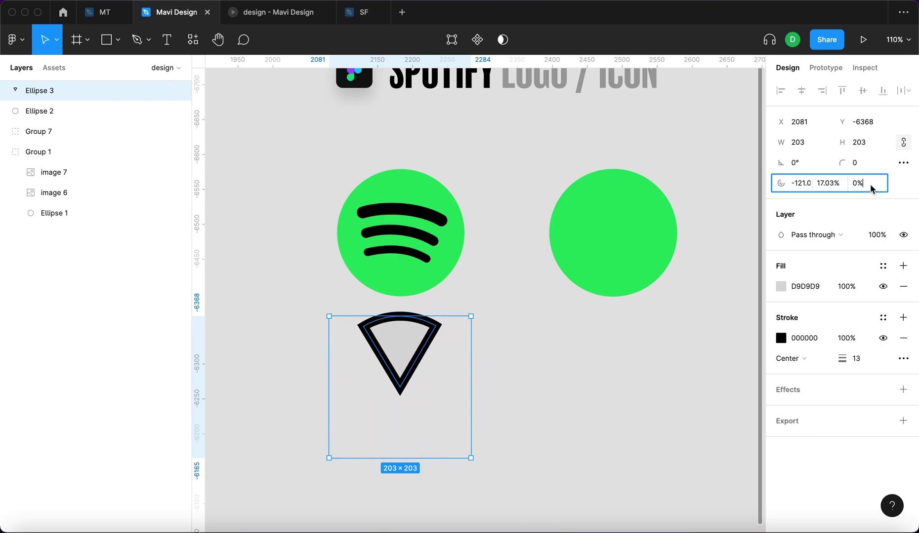
{"action": "type", "text": "100"}
{"action": "key", "text": "Return"}
{"action": "left_click", "coordinate": [599, 430]}
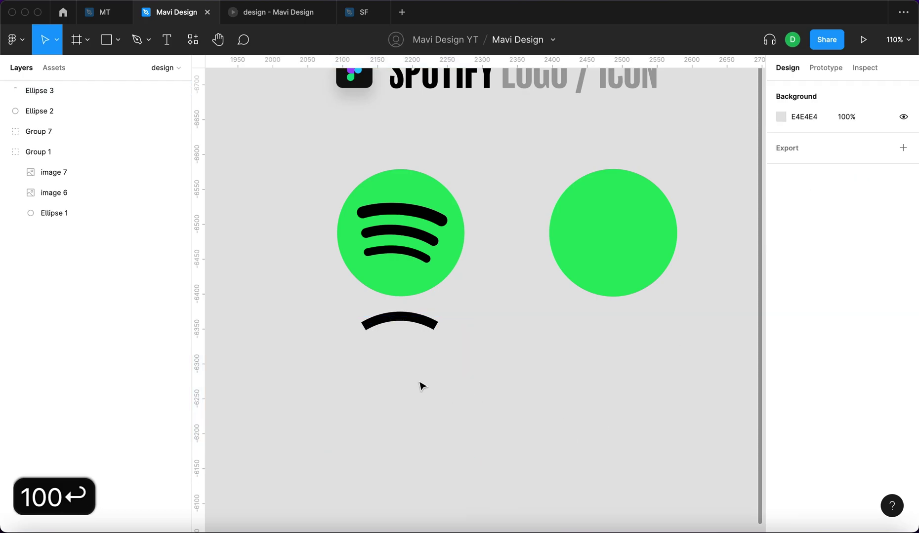
{"action": "left_click", "coordinate": [397, 319]}
Step: Give the arc Round end points and tilt it to match the logo's top curve
{"action": "left_click", "coordinate": [903, 358]}
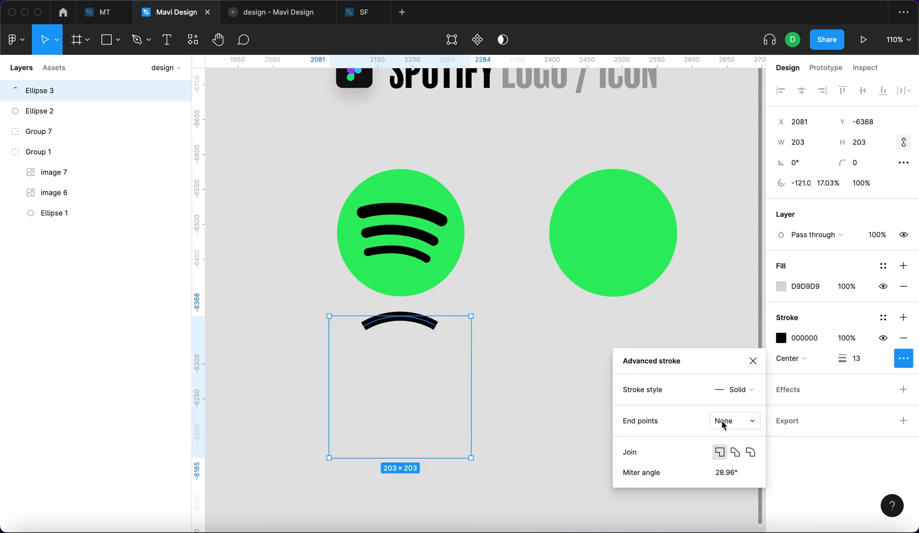
{"action": "left_click", "coordinate": [734, 420]}
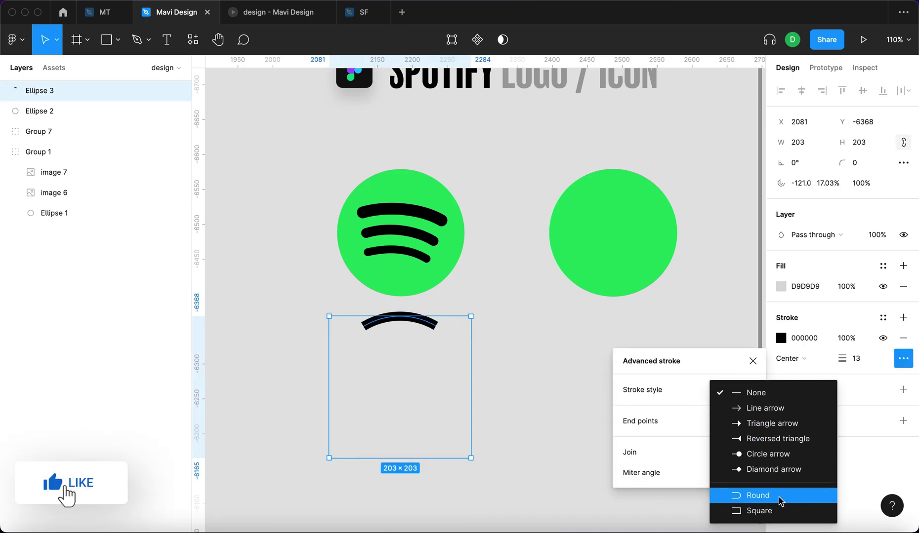
{"action": "left_click", "coordinate": [780, 495]}
{"action": "left_click_drag", "start_coordinate": [478, 313], "coordinate": [501, 335]}
{"action": "mouse_move", "coordinate": [392, 402]}
{"action": "left_mouse_down"}
{"action": "mouse_move", "coordinate": [410, 348]}
{"action": "mouse_move", "coordinate": [396, 332]}
{"action": "mouse_move", "coordinate": [406, 344]}
{"action": "left_mouse_up"}
{"action": "key", "text": "Escape"}
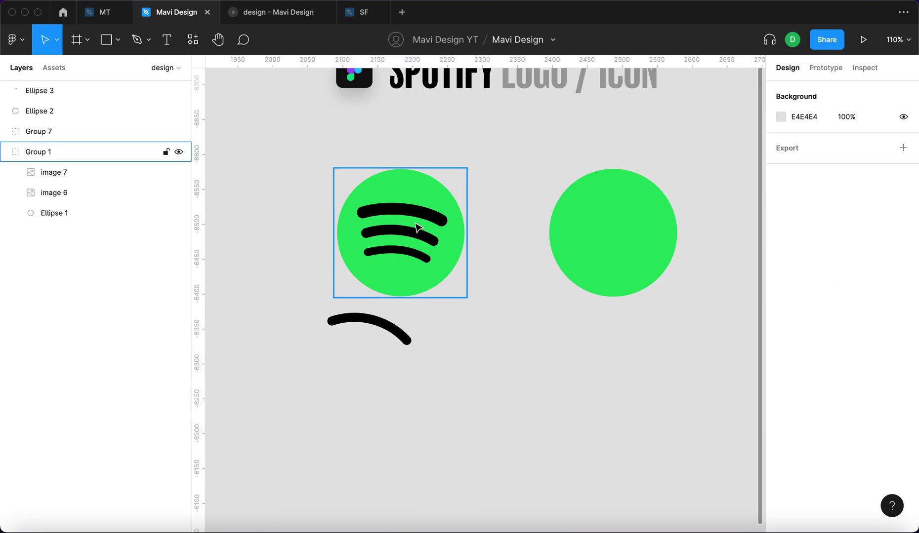
{"action": "left_click", "coordinate": [380, 327]}
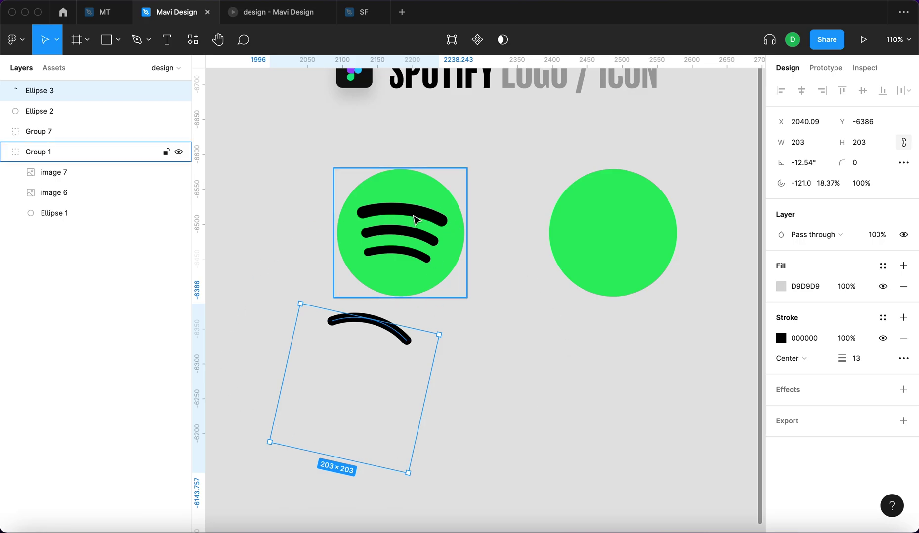
{"action": "left_click", "coordinate": [564, 380]}
Step: Move the black arc aside and draw a large circle over the logo
{"action": "mouse_move", "coordinate": [410, 343]}
{"action": "left_mouse_down"}
{"action": "mouse_move", "coordinate": [458, 352]}
{"action": "mouse_move", "coordinate": [281, 144]}
{"action": "left_mouse_up"}
{"action": "scroll", "coordinate": [393, 188], "scroll_direction": "left", "scroll_amount": 5}
{"action": "left_click_drag", "start_coordinate": [397, 169], "coordinate": [347, 207]}
{"action": "left_click", "coordinate": [578, 210]}
{"action": "scroll", "coordinate": [578, 211], "scroll_direction": "right", "scroll_amount": 2}
{"action": "key", "text": "o"}
{"action": "left_click", "coordinate": [399, 273]}
{"action": "left_click_drag", "start_coordinate": [433, 236], "coordinate": [529, 141]}
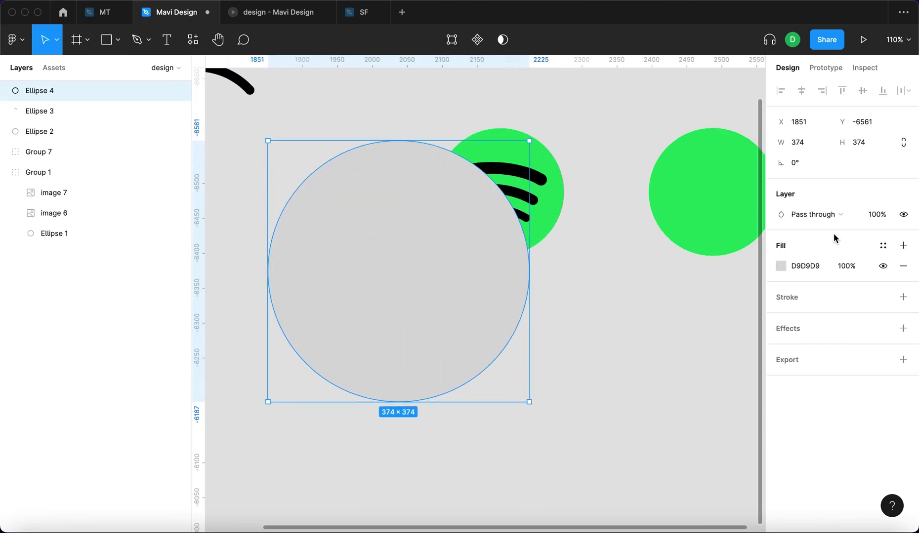
Step: Fill the circle with FB5353 at 30% layer opacity
{"action": "left_click", "coordinate": [781, 267]}
{"action": "left_click", "coordinate": [715, 216]}
{"action": "key", "text": "shift+Down"}
{"action": "key", "text": "shift+Down"}
{"action": "key", "text": "shift+Down"}
{"action": "key", "text": "shift+Down"}
{"action": "key", "text": "shift+Down"}
{"action": "key", "text": "shift+Down"}
{"action": "key", "text": "shift+Down"}
{"action": "key", "text": "shift+Down"}
{"action": "key", "text": "shift+Up"}
{"action": "key", "text": "Return"}
{"action": "left_click", "coordinate": [627, 127]}
Step: Resize the red circle to 347 and align its upper edge with the top stripe
{"action": "mouse_move", "coordinate": [440, 204]}
{"action": "left_mouse_down"}
{"action": "mouse_move", "coordinate": [524, 228]}
{"action": "mouse_move", "coordinate": [535, 246]}
{"action": "left_mouse_up"}
{"action": "scroll", "coordinate": [529, 229], "scroll_direction": "up", "scroll_amount": 5}
{"action": "scroll", "coordinate": [548, 279], "scroll_direction": "up", "scroll_amount": 2}
{"action": "scroll", "coordinate": [538, 287], "scroll_direction": "up", "scroll_amount": 2}
{"action": "left_click_drag", "start_coordinate": [540, 289], "coordinate": [534, 286]}
{"action": "scroll", "coordinate": [534, 287], "scroll_direction": "down", "scroll_amount": 5}
{"action": "scroll", "coordinate": [534, 317], "scroll_direction": "up", "scroll_amount": 2}
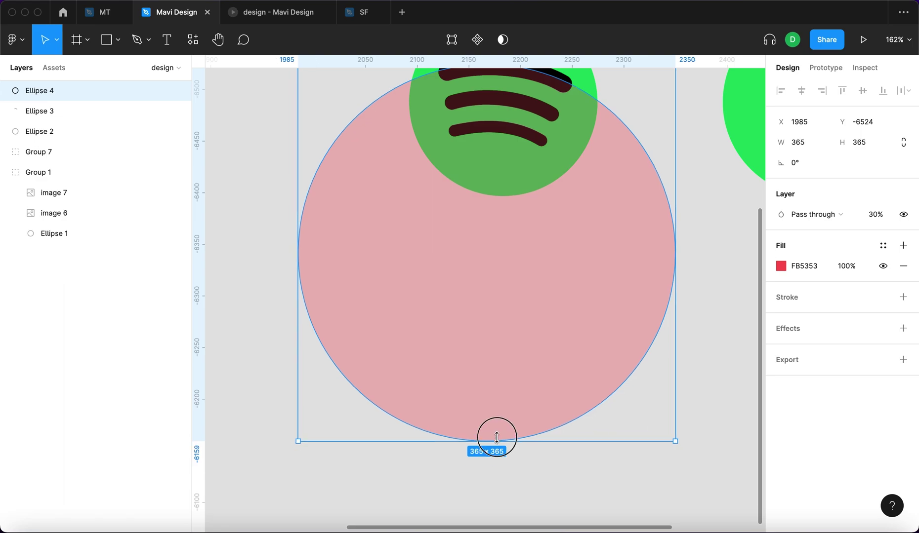
{"action": "left_click_drag", "start_coordinate": [497, 450], "coordinate": [496, 426]}
{"action": "scroll", "coordinate": [489, 147], "scroll_direction": "up", "scroll_amount": 5}
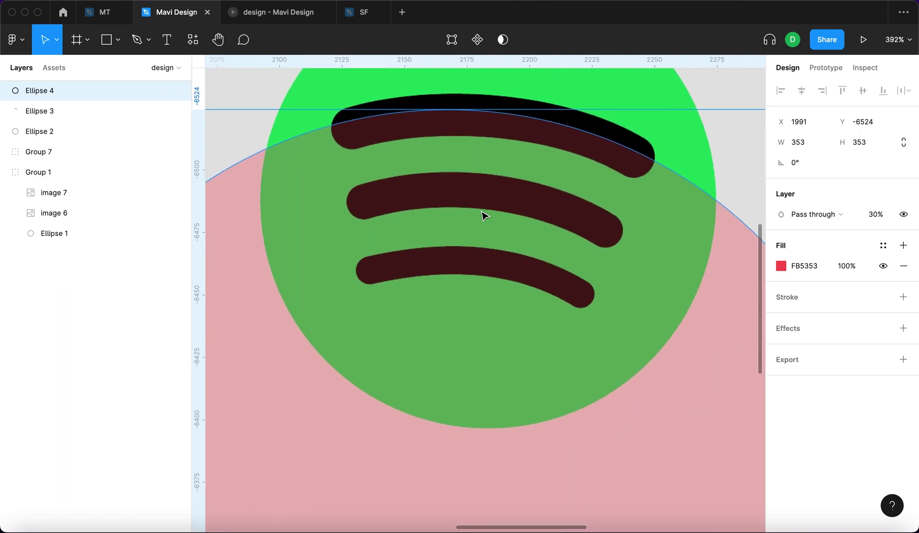
{"action": "key", "text": "Down"}
{"action": "key", "text": "Down"}
{"action": "scroll", "coordinate": [483, 216], "scroll_direction": "down", "scroll_amount": 5}
{"action": "left_click_drag", "start_coordinate": [464, 383], "coordinate": [467, 375]}
{"action": "left_click", "coordinate": [690, 352]}
{"action": "left_click", "coordinate": [470, 197]}
{"action": "scroll", "coordinate": [481, 197], "scroll_direction": "up", "scroll_amount": 4}
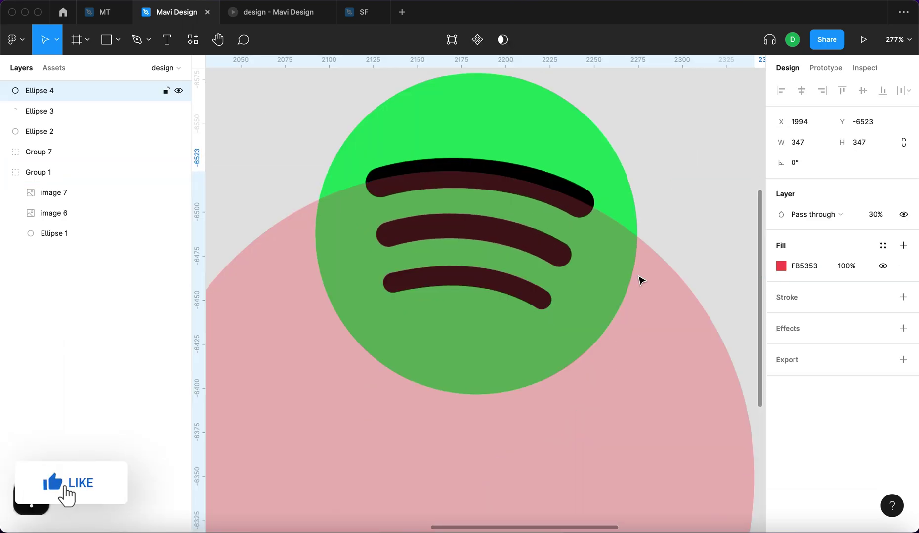
{"action": "key", "text": "Escape"}
{"action": "scroll", "coordinate": [501, 170], "scroll_direction": "down", "scroll_amount": 5}
{"action": "scroll", "coordinate": [476, 156], "scroll_direction": "up", "scroll_amount": 2}
{"action": "scroll", "coordinate": [460, 276], "scroll_direction": "up", "scroll_amount": 2}
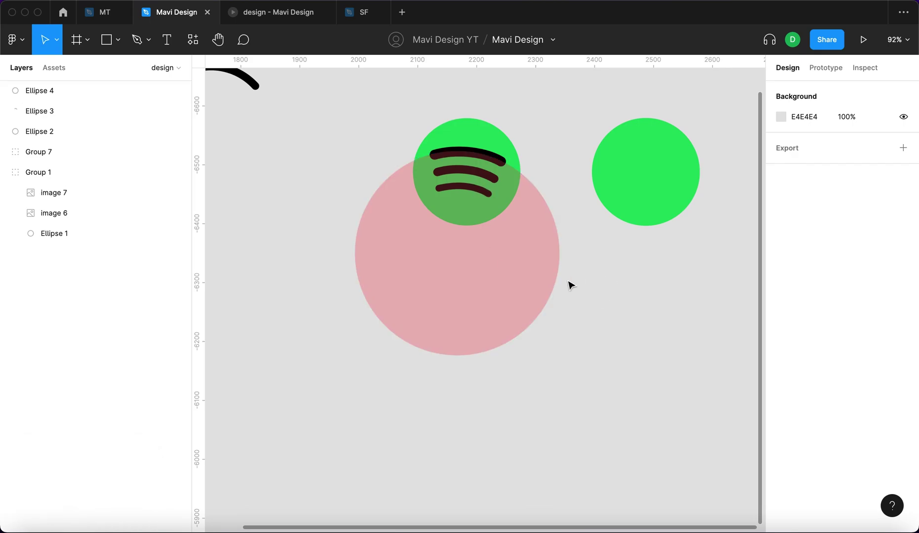
{"action": "left_click", "coordinate": [484, 221]}
{"action": "scroll", "coordinate": [484, 220], "scroll_direction": "up", "scroll_amount": 2}
{"action": "key", "text": "super+d"}
Step: Shrink the duplicate onto the middle stripe, then place another smaller copy over the lowest arc
{"action": "left_click_drag", "start_coordinate": [621, 143], "coordinate": [597, 171]}
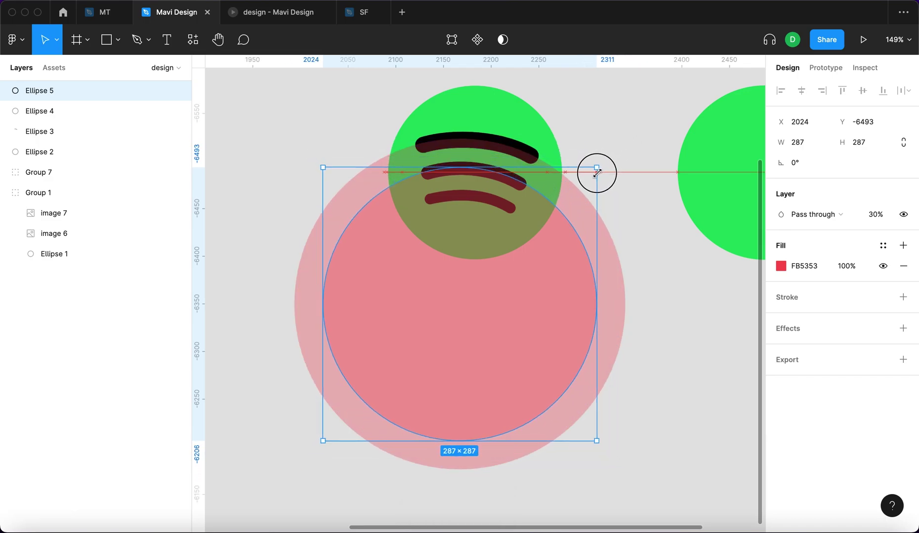
{"action": "left_click_drag", "start_coordinate": [597, 172], "coordinate": [595, 174]}
{"action": "key", "text": "super+d"}
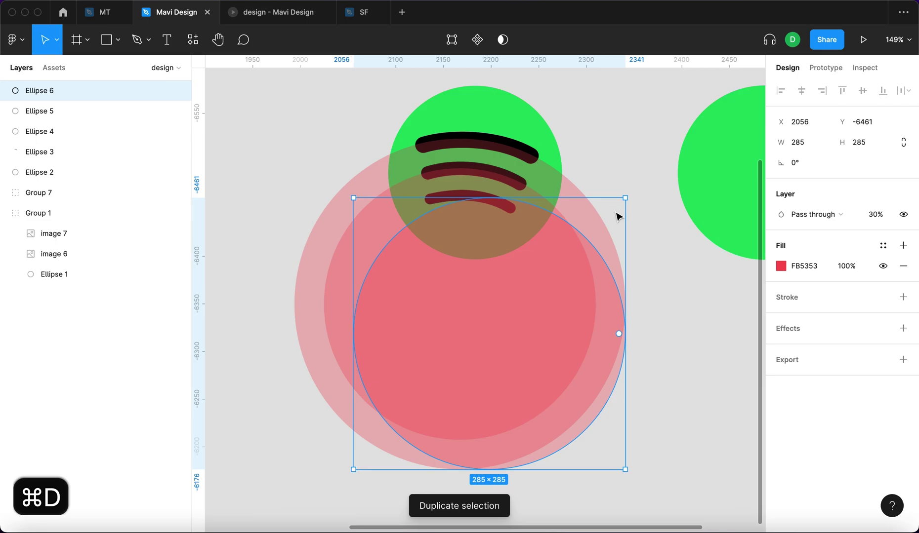
{"action": "left_click_drag", "start_coordinate": [513, 296], "coordinate": [494, 267]}
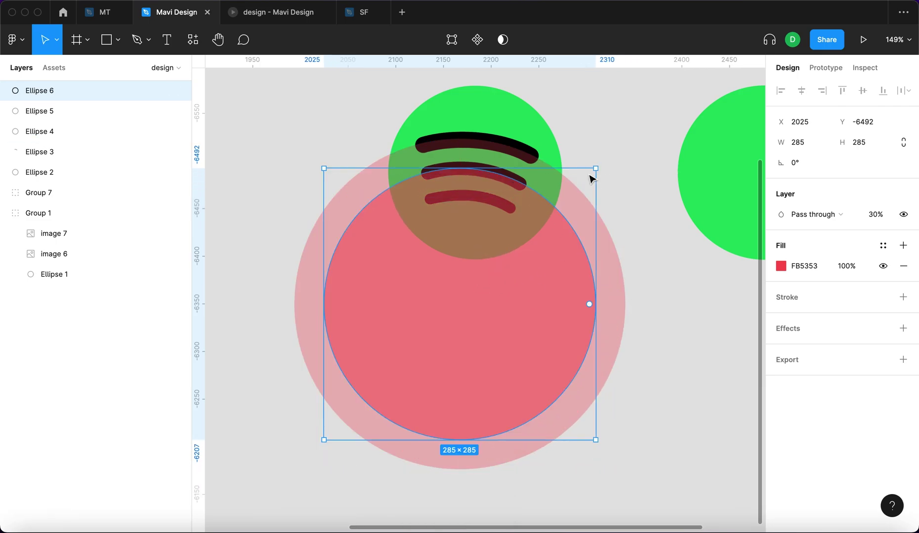
{"action": "left_click_drag", "start_coordinate": [592, 169], "coordinate": [569, 196]}
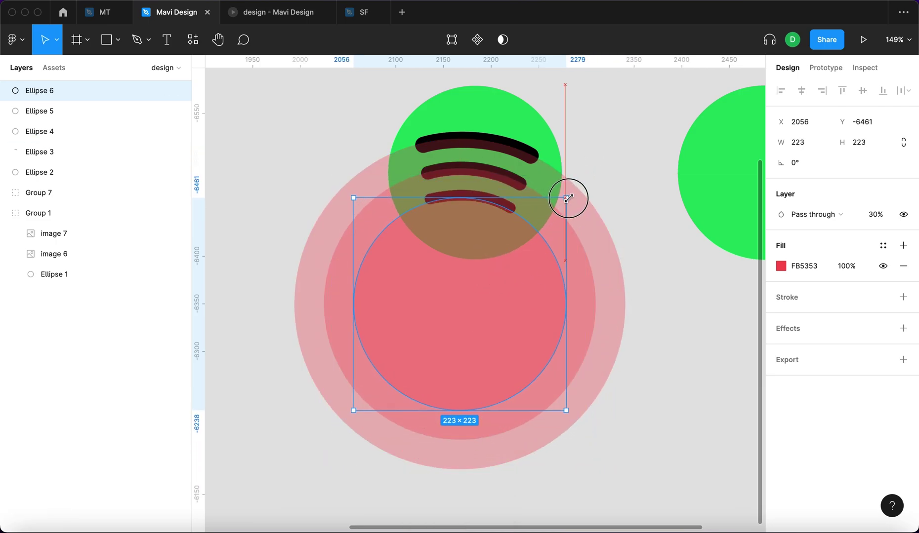
{"action": "key", "text": "Escape"}
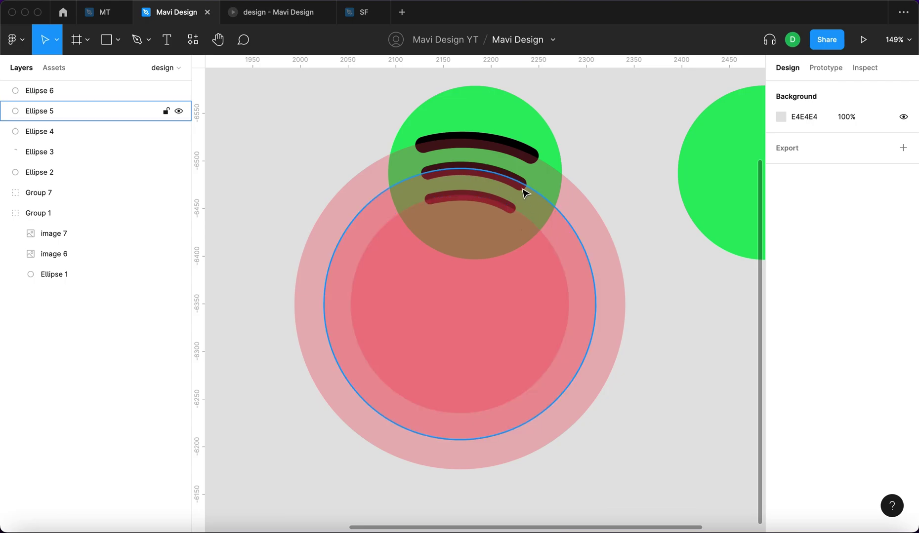
{"action": "scroll", "coordinate": [521, 193], "scroll_direction": "up", "scroll_amount": 5}
{"action": "scroll", "coordinate": [521, 192], "scroll_direction": "down", "scroll_amount": 3}
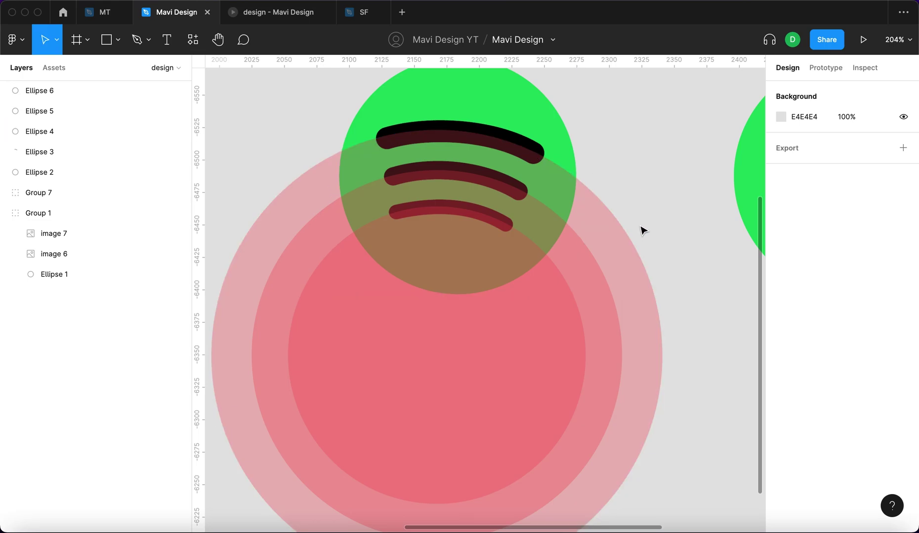
{"action": "scroll", "coordinate": [435, 219], "scroll_direction": "up", "scroll_amount": 3}
{"action": "scroll", "coordinate": [486, 233], "scroll_direction": "up", "scroll_amount": 3}
Step: Resize Ellipse 6 to 221×221 and check its alignment in outline view
{"action": "left_click", "coordinate": [485, 229]}
{"action": "scroll", "coordinate": [515, 233], "scroll_direction": "up", "scroll_amount": 2}
{"action": "scroll", "coordinate": [567, 237], "scroll_direction": "down", "scroll_amount": 5}
{"action": "scroll", "coordinate": [523, 228], "scroll_direction": "up", "scroll_amount": 4}
{"action": "key", "text": "super+Up"}
{"action": "key", "text": "super+Up"}
{"action": "key", "text": "super+Up"}
{"action": "key", "text": "super+Up"}
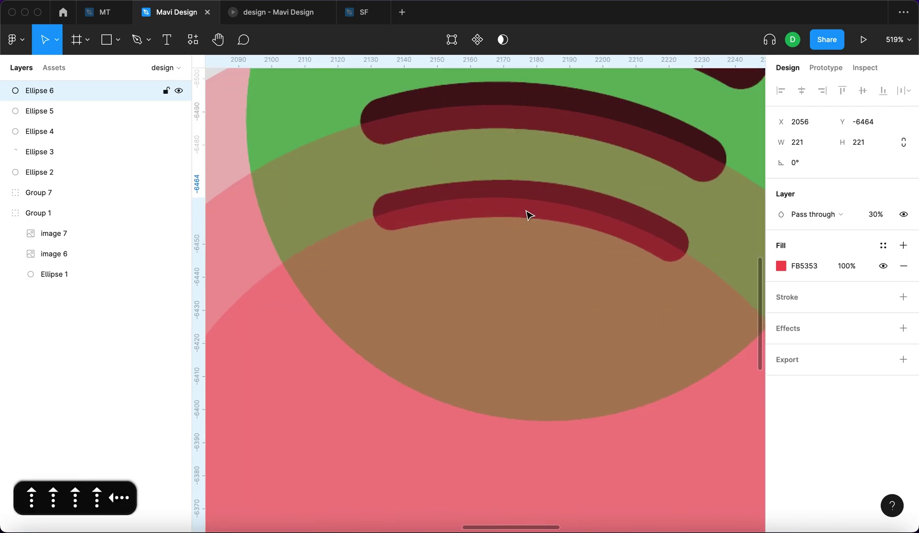
{"action": "key", "text": "super+y"}
{"action": "key", "text": "super+y"}
{"action": "scroll", "coordinate": [567, 251], "scroll_direction": "down", "scroll_amount": 10}
{"action": "left_click", "coordinate": [605, 289]}
Step: Copy the logo group and Ellipses 4–6 to a spot below the original
{"action": "left_click_drag", "start_coordinate": [635, 364], "coordinate": [423, 183]}
{"action": "scroll", "coordinate": [437, 200], "scroll_direction": "down", "scroll_amount": 3}
{"action": "left_click_drag", "start_coordinate": [455, 219], "coordinate": [470, 349], "text": "alt"}
{"action": "key", "text": "Escape"}
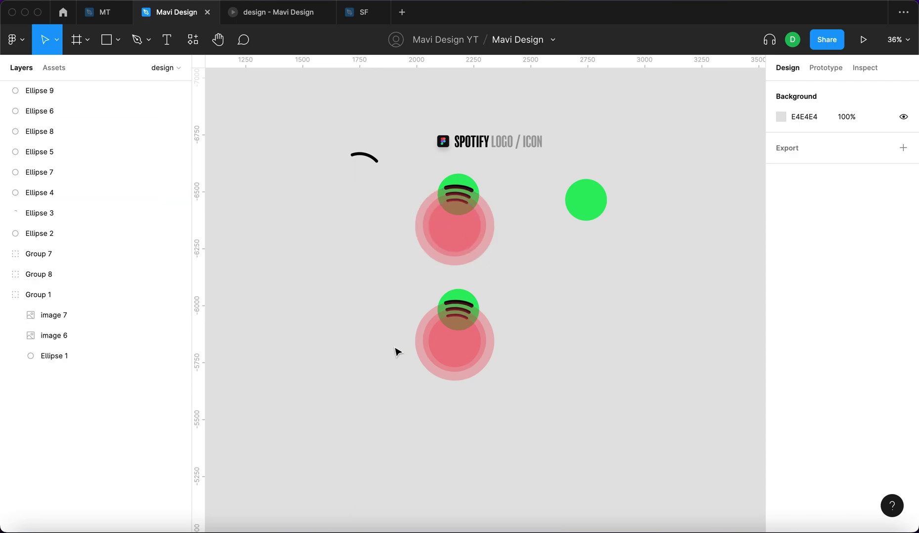
{"action": "scroll", "coordinate": [419, 359], "scroll_direction": "up", "scroll_amount": 5}
{"action": "scroll", "coordinate": [473, 308], "scroll_direction": "down", "scroll_amount": 2}
{"action": "scroll", "coordinate": [470, 263], "scroll_direction": "up", "scroll_amount": 5}
Step: Make the copied circles unfilled, with centred FF0000 strokes
{"action": "left_click_drag", "start_coordinate": [652, 201], "coordinate": [444, 278]}
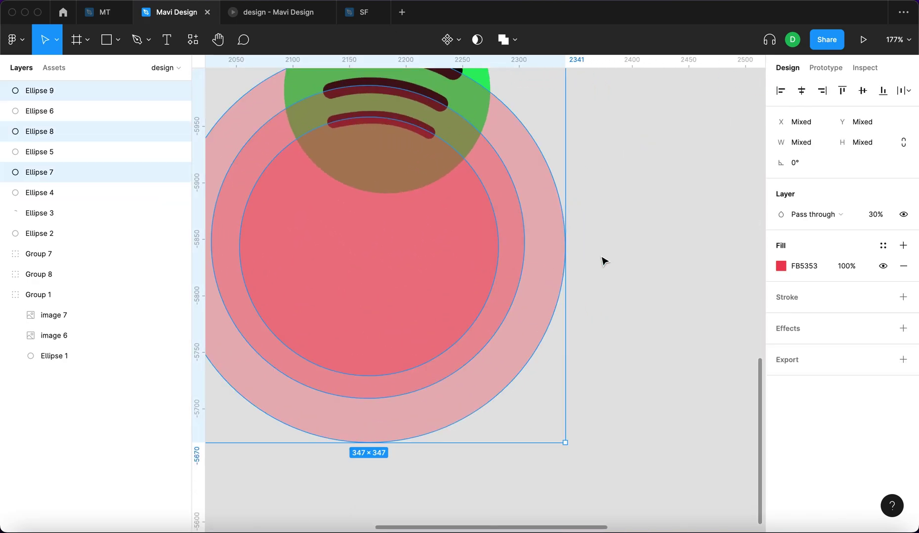
{"action": "left_click", "coordinate": [902, 297]}
{"action": "left_click", "coordinate": [903, 266]}
{"action": "left_click", "coordinate": [781, 296]}
{"action": "left_click_drag", "start_coordinate": [713, 295], "coordinate": [777, 208]}
{"action": "scroll", "coordinate": [397, 119], "scroll_direction": "up", "scroll_amount": 3}
{"action": "scroll", "coordinate": [431, 139], "scroll_direction": "up", "scroll_amount": 3}
{"action": "scroll", "coordinate": [435, 146], "scroll_direction": "up", "scroll_amount": 1}
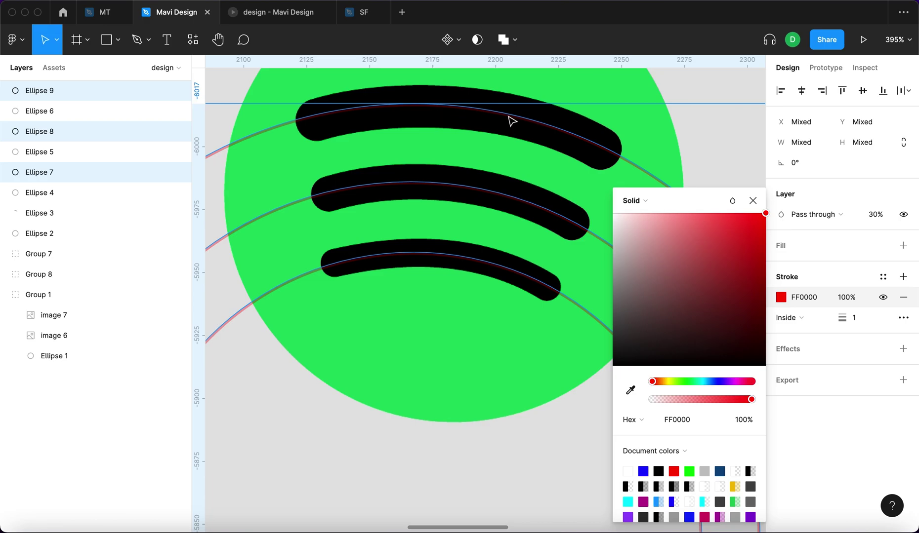
{"action": "left_click", "coordinate": [789, 319]}
{"action": "left_click", "coordinate": [798, 299]}
{"action": "left_click", "coordinate": [721, 162]}
{"action": "scroll", "coordinate": [721, 161], "scroll_direction": "up", "scroll_amount": 1}
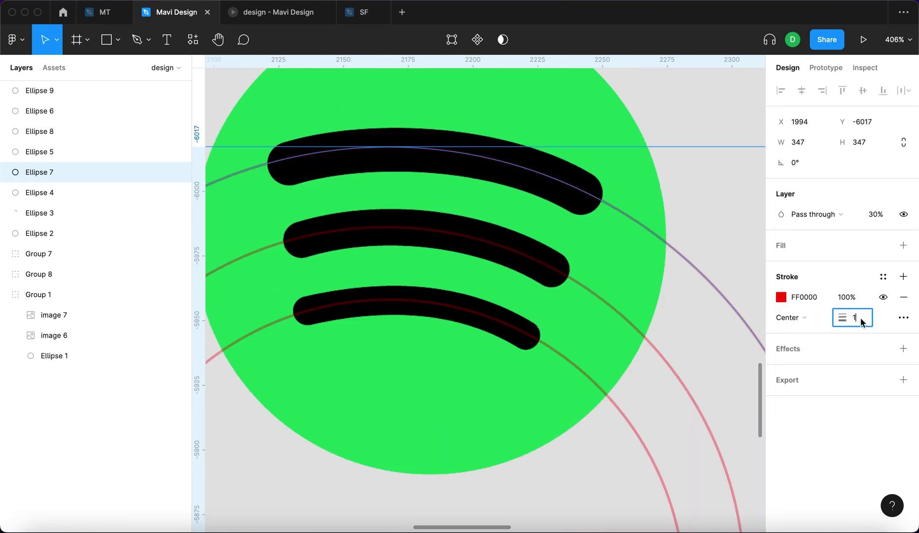
Step: Give Ellipse 7 a 16 stroke and resize it under the top arc
{"action": "key", "text": "shift+Up"}
{"action": "key", "text": "Up"}
{"action": "key", "text": "Up"}
{"action": "key", "text": "Up"}
{"action": "key", "text": "Up"}
{"action": "scroll", "coordinate": [399, 168], "scroll_direction": "down", "scroll_amount": 3}
{"action": "scroll", "coordinate": [401, 170], "scroll_direction": "up", "scroll_amount": 4}
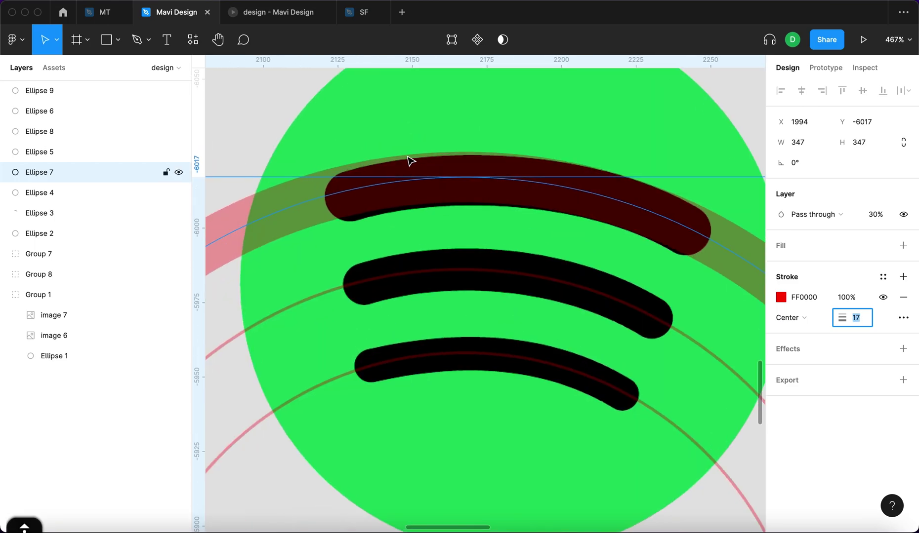
{"action": "mouse_move", "coordinate": [93, 173]}
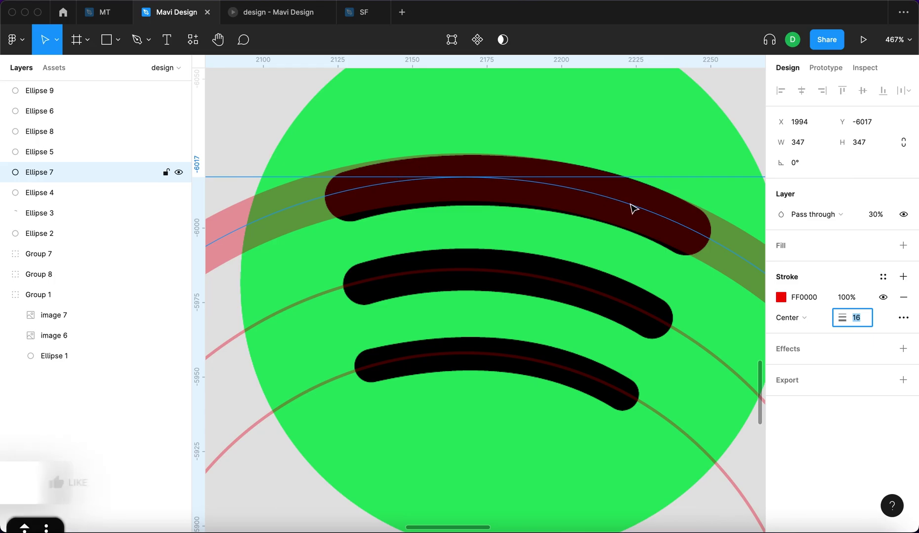
{"action": "left_click", "coordinate": [256, 207]}
{"action": "left_click", "coordinate": [264, 217]}
{"action": "scroll", "coordinate": [633, 257], "scroll_direction": "down", "scroll_amount": 5}
{"action": "scroll", "coordinate": [574, 358], "scroll_direction": "down", "scroll_amount": 3}
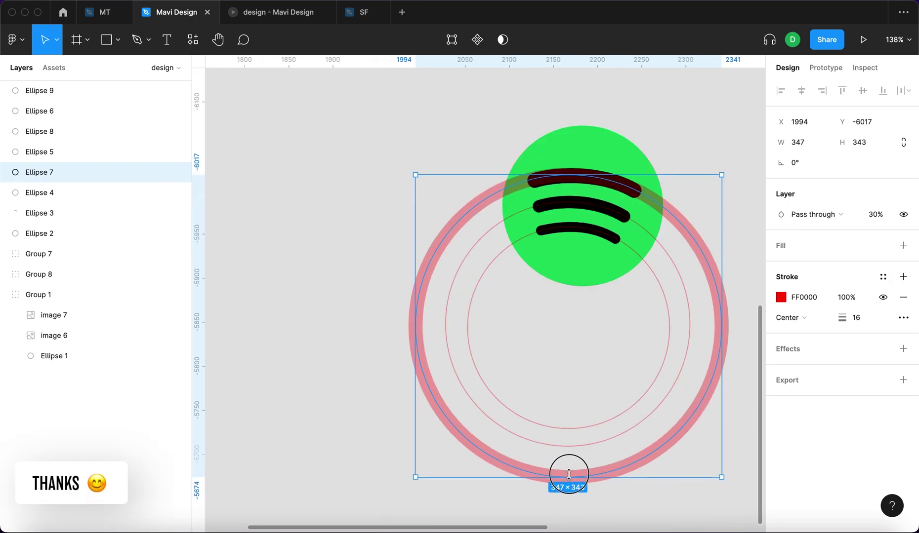
{"action": "mouse_move", "coordinate": [569, 479]}
{"action": "left_mouse_down"}
{"action": "mouse_move", "coordinate": [570, 458]}
{"action": "mouse_move", "coordinate": [577, 466]}
{"action": "left_mouse_up"}
{"action": "scroll", "coordinate": [621, 254], "scroll_direction": "up", "scroll_amount": 1}
{"action": "left_click", "coordinate": [577, 486]}
{"action": "scroll", "coordinate": [600, 231], "scroll_direction": "up", "scroll_amount": 5}
{"action": "scroll", "coordinate": [600, 231], "scroll_direction": "up", "scroll_amount": 3}
{"action": "scroll", "coordinate": [608, 256], "scroll_direction": "down", "scroll_amount": 5}
{"action": "key", "text": "Escape"}
Step: Give Ellipse 8 a 14 stroke and resize it evenly to 257×257
{"action": "left_click", "coordinate": [600, 258]}
{"action": "scroll", "coordinate": [480, 207], "scroll_direction": "up", "scroll_amount": 2}
{"action": "scroll", "coordinate": [480, 207], "scroll_direction": "up", "scroll_amount": 5}
{"action": "key", "text": "shift+Up"}
{"action": "key", "text": "Up"}
{"action": "key", "text": "Up"}
{"action": "key", "text": "Up"}
{"action": "key", "text": "Up"}
{"action": "key", "text": "Down"}
{"action": "scroll", "coordinate": [593, 284], "scroll_direction": "down", "scroll_amount": 10}
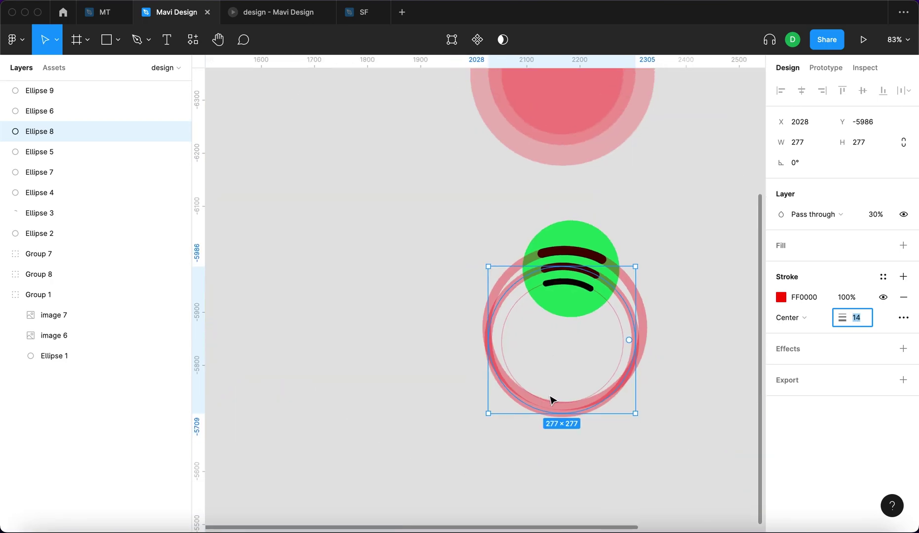
{"action": "scroll", "coordinate": [551, 400], "scroll_direction": "up", "scroll_amount": 5}
{"action": "left_click_drag", "start_coordinate": [558, 429], "coordinate": [558, 418]}
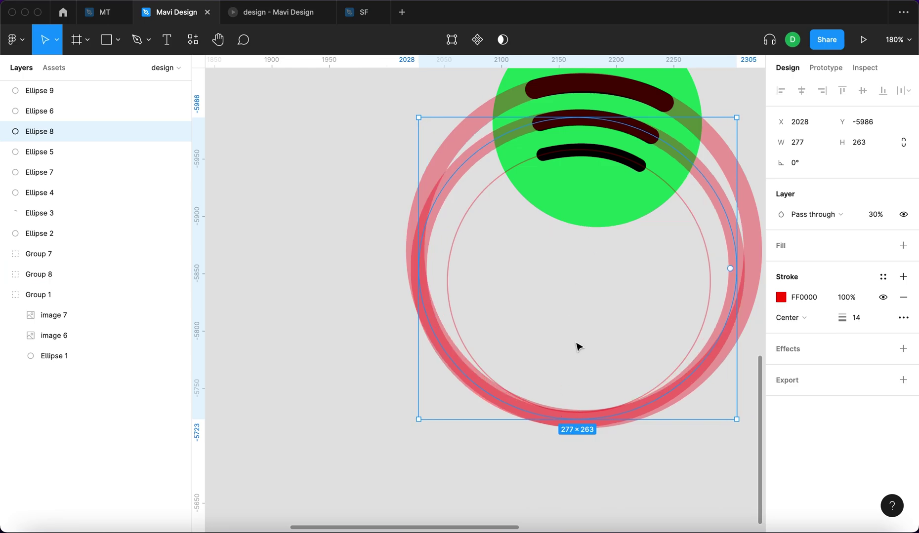
{"action": "key", "text": "ctrl+z"}
{"action": "left_click_drag", "start_coordinate": [579, 409], "coordinate": [579, 413]}
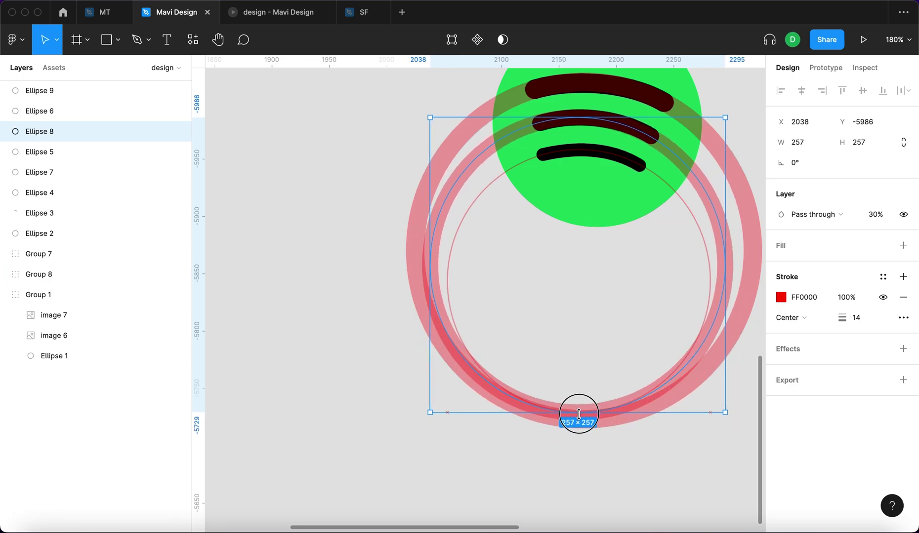
{"action": "scroll", "coordinate": [611, 261], "scroll_direction": "up", "scroll_amount": 1}
{"action": "scroll", "coordinate": [597, 193], "scroll_direction": "up", "scroll_amount": 1}
{"action": "scroll", "coordinate": [597, 193], "scroll_direction": "up", "scroll_amount": 5}
{"action": "key", "text": "Right"}
{"action": "key", "text": "Right"}
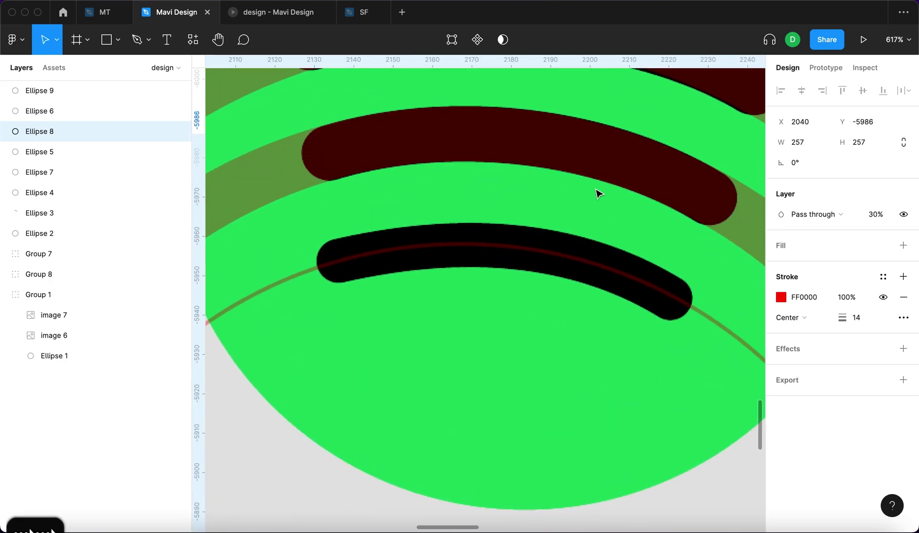
{"action": "scroll", "coordinate": [596, 192], "scroll_direction": "down", "scroll_amount": 10}
{"action": "left_click", "coordinate": [422, 149]}
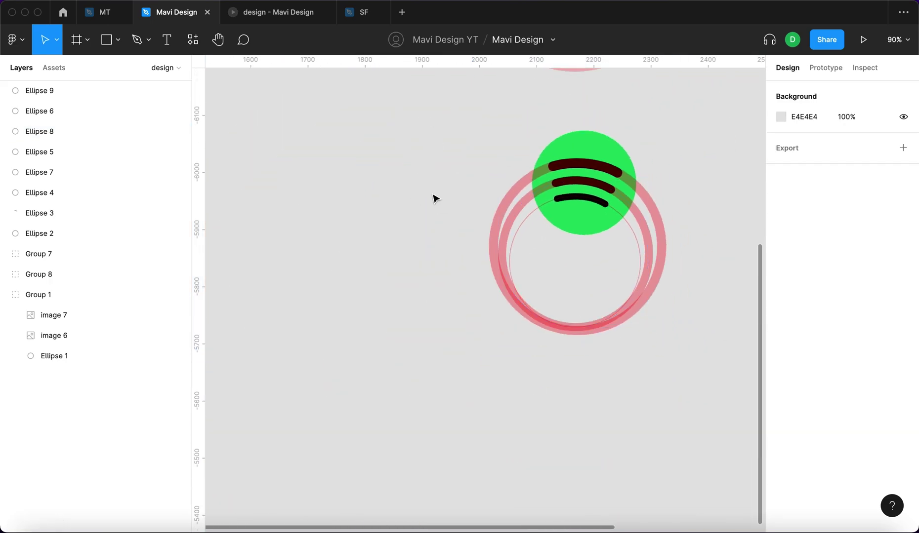
Step: Set Ellipse 9's stroke weight to 11
{"action": "left_click", "coordinate": [634, 236]}
{"action": "scroll", "coordinate": [615, 232], "scroll_direction": "up", "scroll_amount": 3}
{"action": "scroll", "coordinate": [615, 232], "scroll_direction": "up", "scroll_amount": 3}
{"action": "key", "text": "Up"}
{"action": "key", "text": "Up"}
{"action": "key", "text": "Up"}
{"action": "key", "text": "Up"}
{"action": "key", "text": "Up"}
{"action": "key", "text": "Up"}
{"action": "key", "text": "Up"}
{"action": "key", "text": "Up"}
{"action": "key", "text": "Return"}
{"action": "scroll", "coordinate": [714, 327], "scroll_direction": "down", "scroll_amount": 5}
{"action": "left_click", "coordinate": [416, 213]}
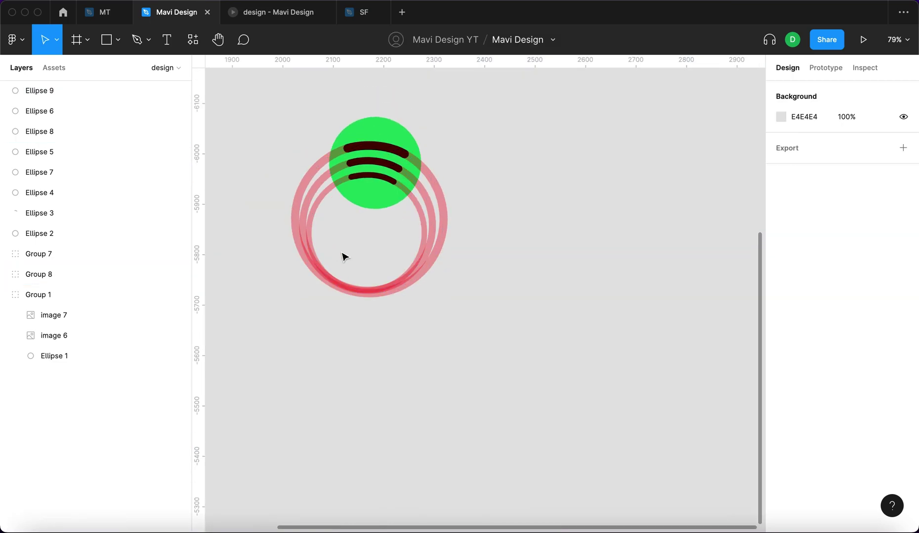
{"action": "scroll", "coordinate": [302, 155], "scroll_direction": "up", "scroll_amount": 5}
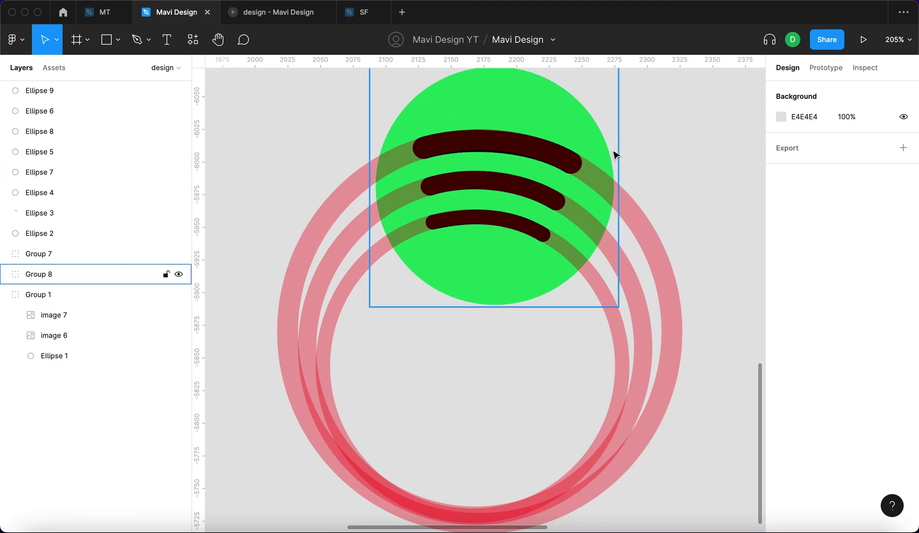
Step: Open Ellipse 7 into a thin arc starting near -107° with 100% ratio
{"action": "left_click", "coordinate": [648, 223]}
{"action": "left_click_drag", "start_coordinate": [667, 339], "coordinate": [399, 188]}
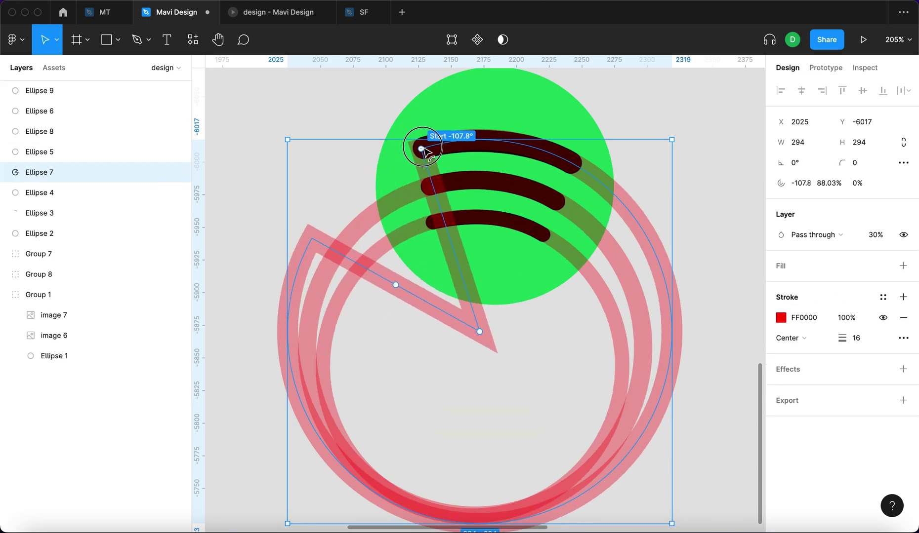
{"action": "left_click_drag", "start_coordinate": [399, 188], "coordinate": [422, 142]}
{"action": "left_click", "coordinate": [865, 184]}
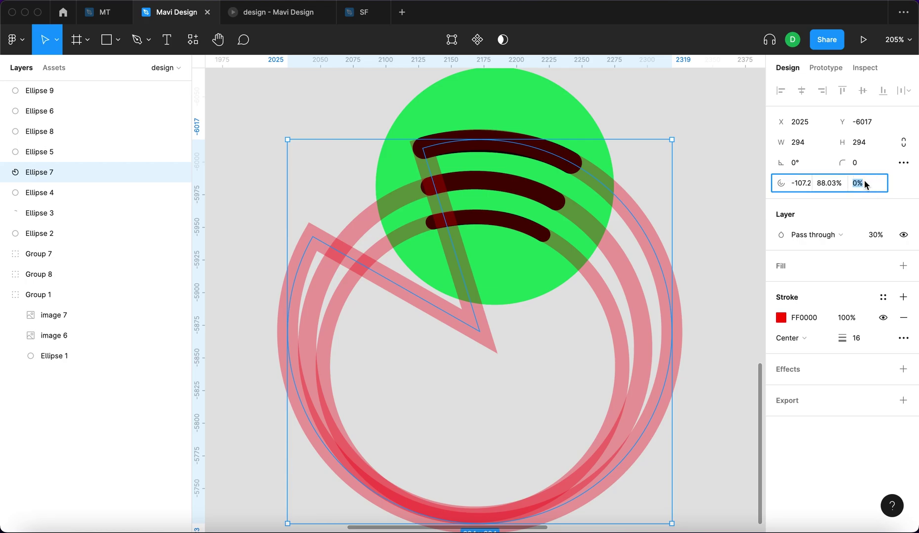
{"action": "type", "text": "100"}
{"action": "type", "text": "%"}
{"action": "key", "text": "Return"}
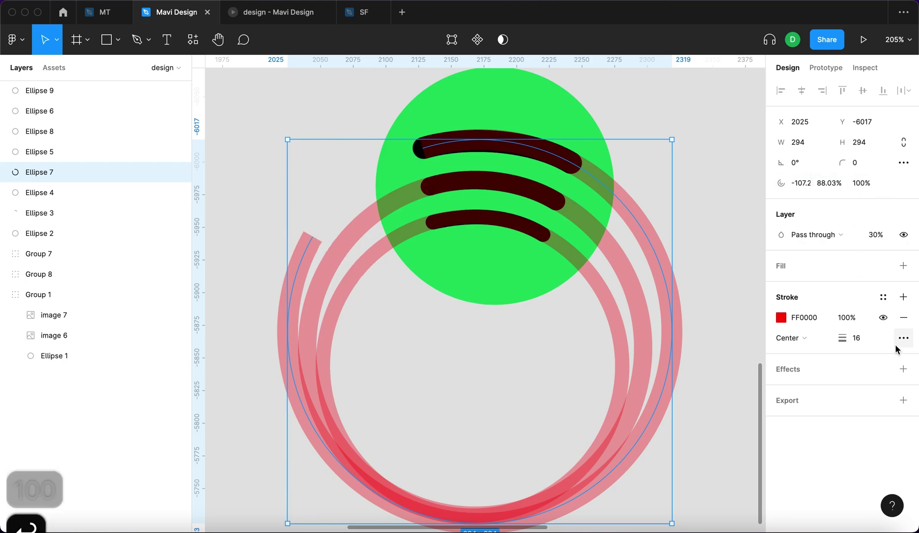
Step: Round the arc's end points and shorten it to span the top black arc
{"action": "left_click", "coordinate": [903, 337]}
{"action": "left_click", "coordinate": [727, 407]}
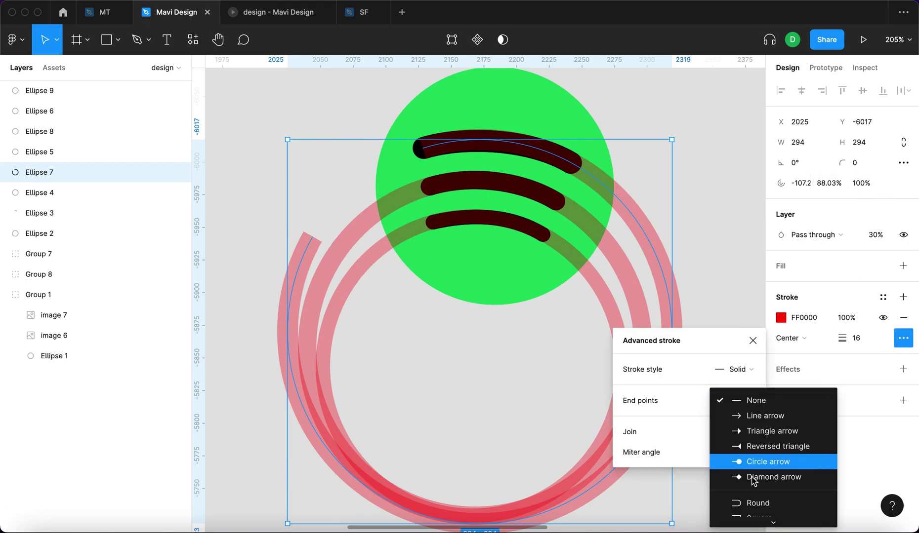
{"action": "left_click", "coordinate": [757, 498]}
{"action": "left_click_drag", "start_coordinate": [312, 238], "coordinate": [571, 166]}
{"action": "scroll", "coordinate": [572, 167], "scroll_direction": "up", "scroll_amount": 5}
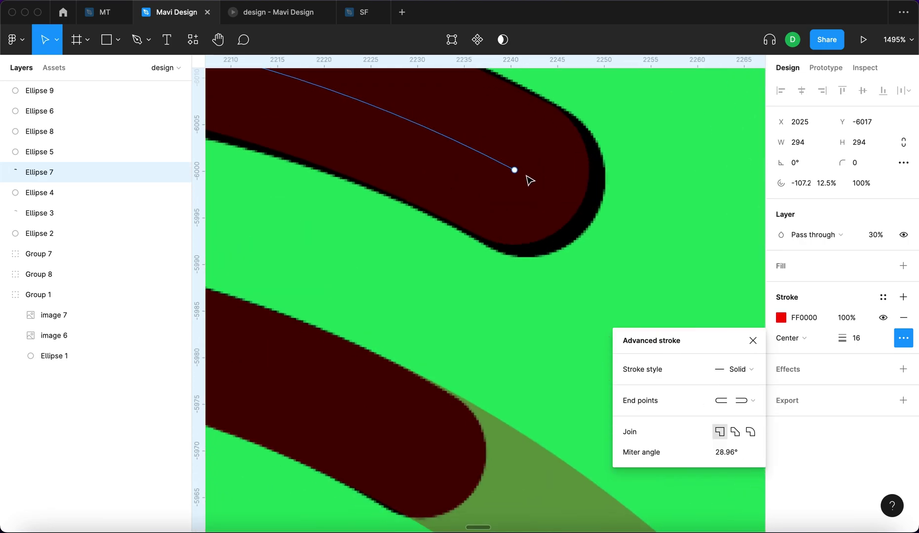
{"action": "scroll", "coordinate": [514, 170], "scroll_direction": "down", "scroll_amount": 10}
Step: Open Ellipse 8 into a narrow arc starting near -108° with 100% ratio
{"action": "left_click", "coordinate": [752, 341]}
{"action": "left_click", "coordinate": [642, 340]}
{"action": "scroll", "coordinate": [636, 368], "scroll_direction": "up", "scroll_amount": 3}
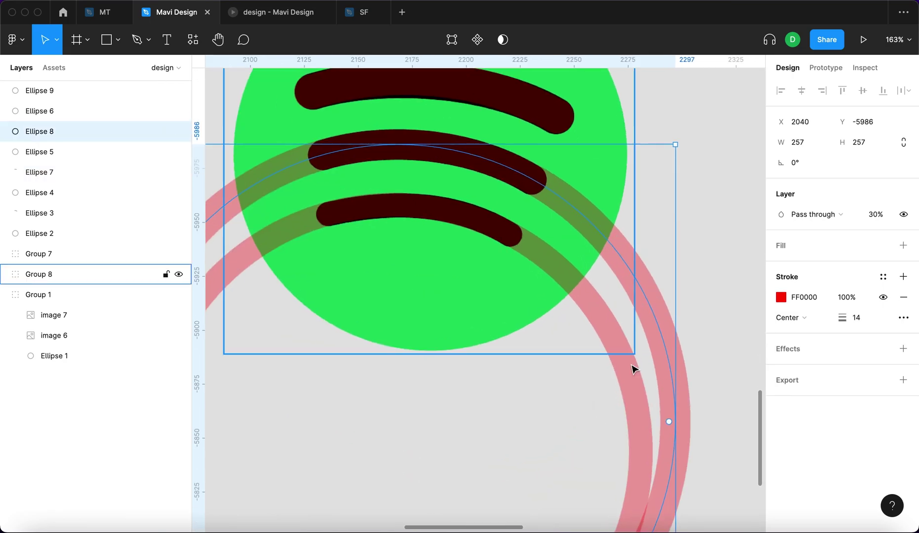
{"action": "scroll", "coordinate": [664, 421], "scroll_direction": "up", "scroll_amount": 3}
{"action": "scroll", "coordinate": [664, 422], "scroll_direction": "down", "scroll_amount": 2}
{"action": "left_click_drag", "start_coordinate": [653, 400], "coordinate": [611, 277]}
{"action": "left_click_drag", "start_coordinate": [580, 416], "coordinate": [448, 264]}
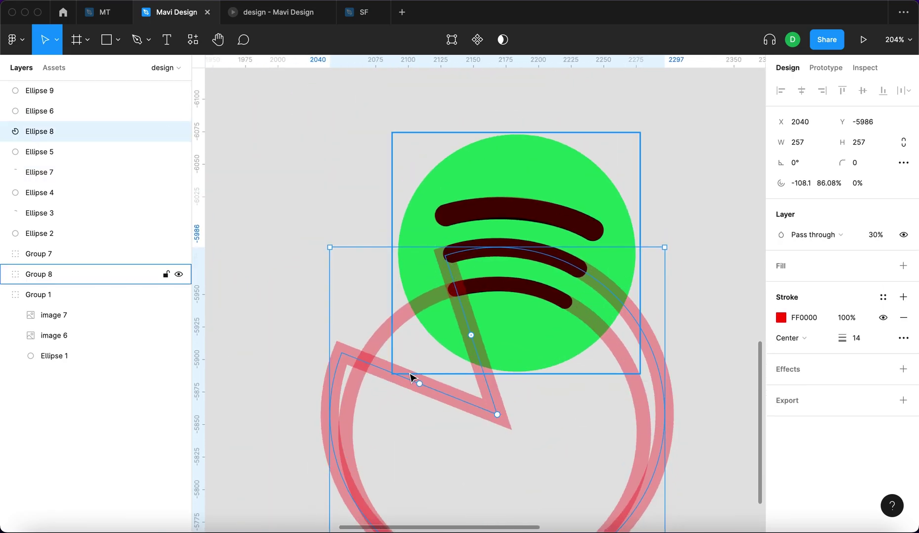
{"action": "left_click_drag", "start_coordinate": [418, 382], "coordinate": [599, 294]}
{"action": "left_click", "coordinate": [865, 186]}
{"action": "type", "text": "00"}
{"action": "key", "text": "Return"}
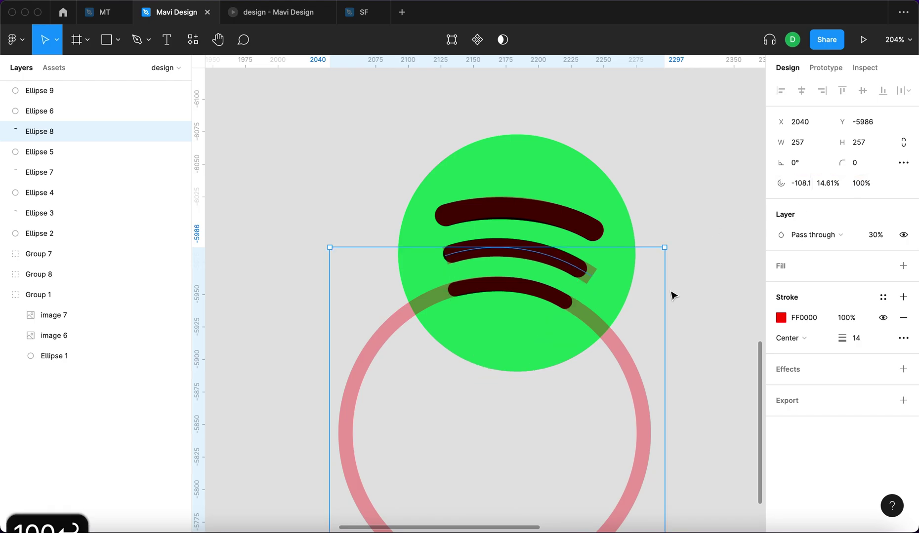
Step: Keep the arc thin, shorten it, and align its start with the middle bar
{"action": "key", "text": "shift+Down"}
{"action": "key", "text": "shift+Down"}
{"action": "key", "text": "shift+Down"}
{"action": "key", "text": "shift+Down"}
{"action": "key", "text": "shift+Down"}
{"action": "key", "text": "shift+Down"}
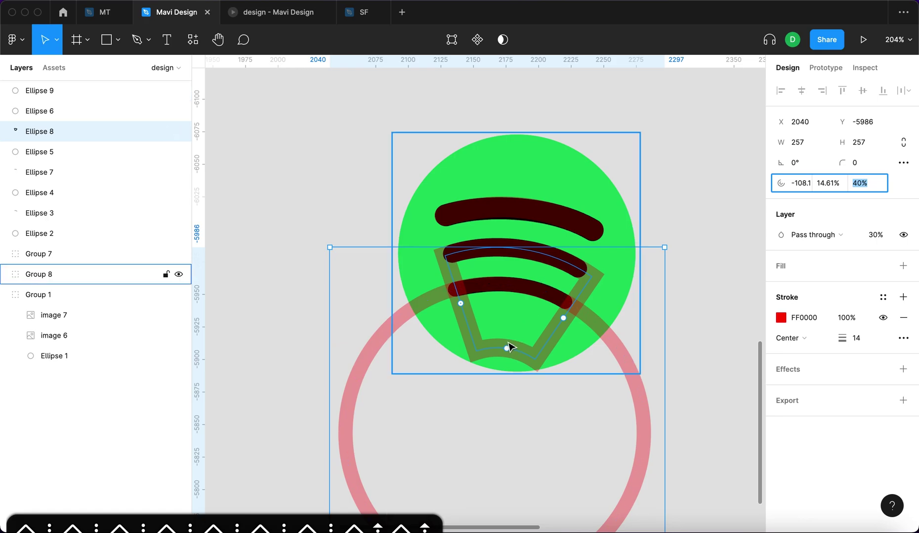
{"action": "key", "text": "shift+Up"}
{"action": "key", "text": "shift+Up"}
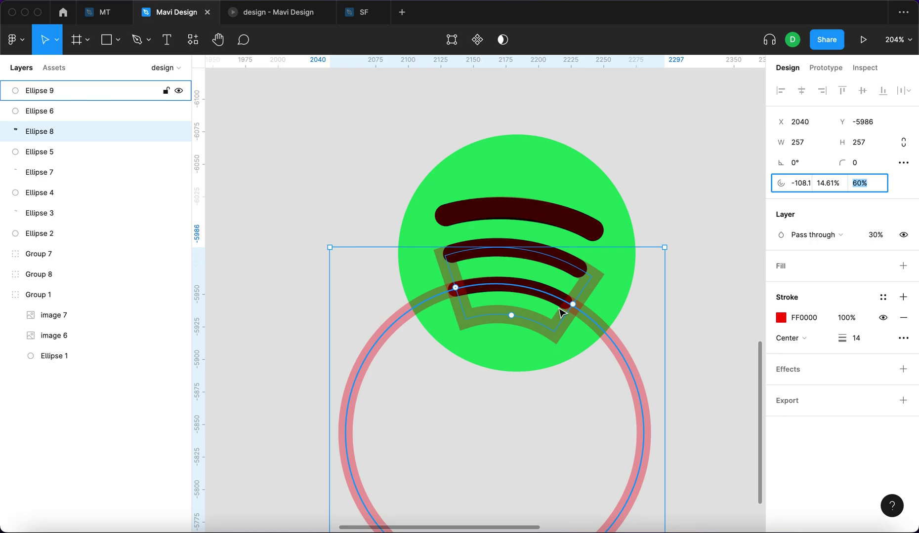
{"action": "key", "text": "shift+Up"}
{"action": "key", "text": "shift+Up"}
{"action": "key", "text": "shift+Up"}
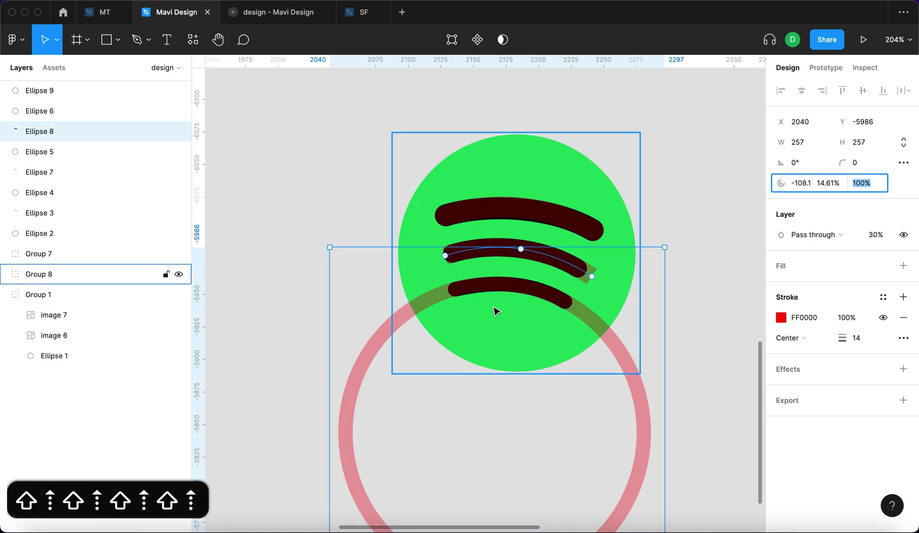
{"action": "scroll", "coordinate": [494, 311], "scroll_direction": "up", "scroll_amount": 3}
{"action": "scroll", "coordinate": [494, 312], "scroll_direction": "up", "scroll_amount": 2}
{"action": "scroll", "coordinate": [475, 230], "scroll_direction": "right", "scroll_amount": 2}
{"action": "scroll", "coordinate": [476, 230], "scroll_direction": "up", "scroll_amount": 1}
{"action": "left_click_drag", "start_coordinate": [730, 262], "coordinate": [712, 251]}
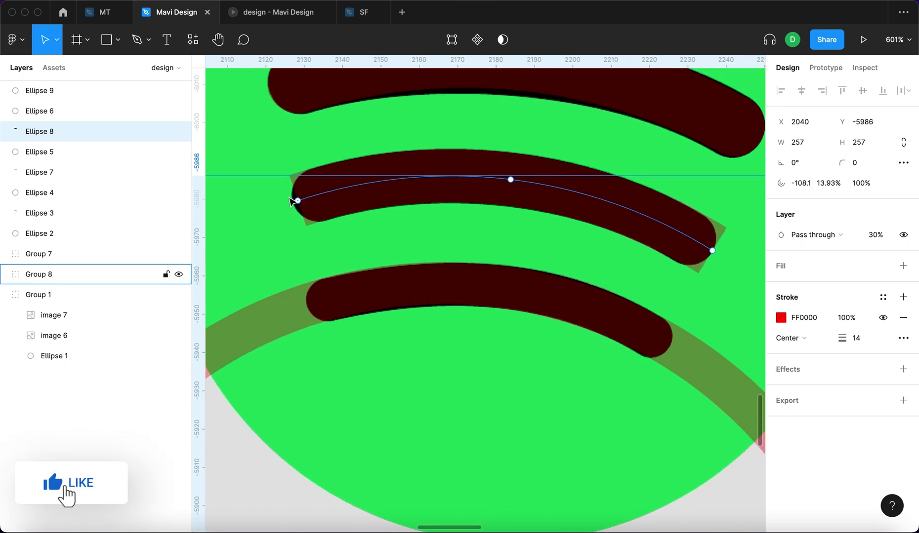
{"action": "left_click_drag", "start_coordinate": [297, 200], "coordinate": [295, 201]}
Step: Set the arc's end points to Round and trim it to the bar's length
{"action": "left_click", "coordinate": [901, 338]}
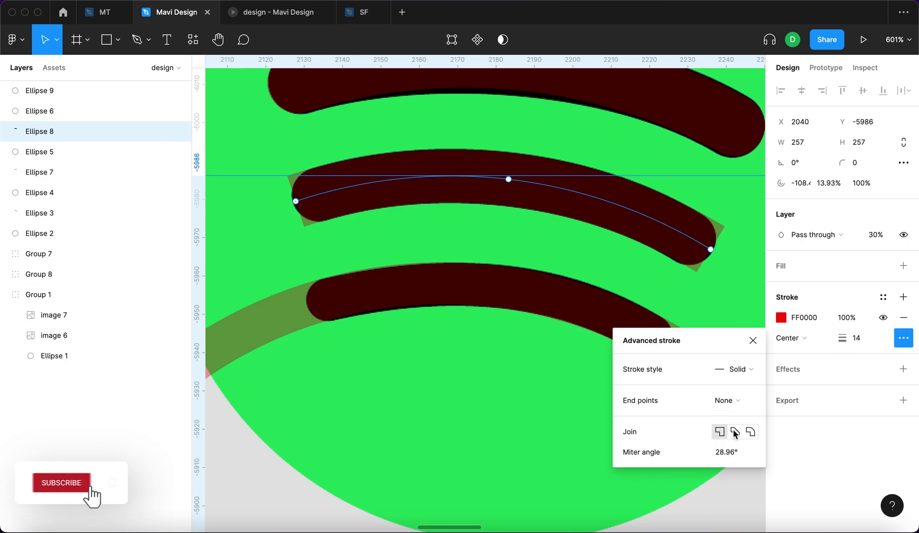
{"action": "left_click", "coordinate": [726, 400]}
{"action": "left_click", "coordinate": [743, 504]}
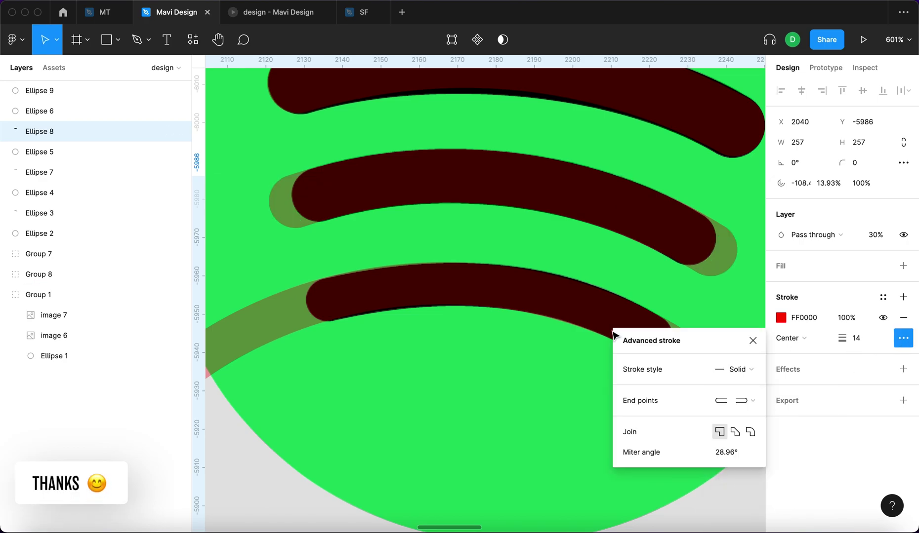
{"action": "left_click_drag", "start_coordinate": [710, 249], "coordinate": [687, 247]}
{"action": "scroll", "coordinate": [689, 249], "scroll_direction": "down", "scroll_amount": 5}
Step: Turn Ellipse 9 into a ~14% sweep, 100%-ratio arc aligned with the bottom bar
{"action": "left_click", "coordinate": [708, 383]}
{"action": "scroll", "coordinate": [694, 424], "scroll_direction": "down", "scroll_amount": 2}
{"action": "left_click_drag", "start_coordinate": [648, 413], "coordinate": [595, 267]}
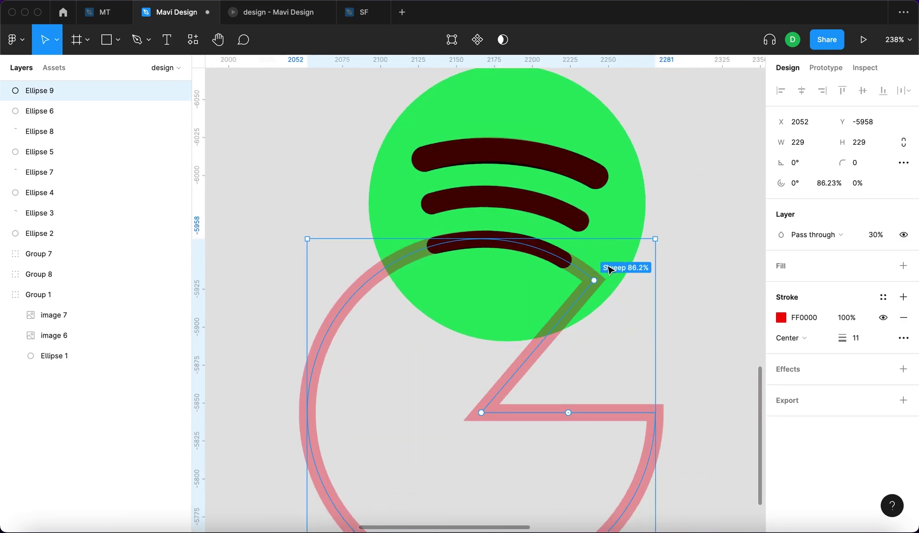
{"action": "left_click_drag", "start_coordinate": [648, 413], "coordinate": [447, 269]}
{"action": "left_click_drag", "start_coordinate": [400, 372], "coordinate": [588, 276]}
{"action": "left_click", "coordinate": [857, 183]}
{"action": "type", "text": "100"}
{"action": "key", "text": "Return"}
{"action": "scroll", "coordinate": [460, 287], "scroll_direction": "up", "scroll_amount": 5}
{"action": "left_click_drag", "start_coordinate": [421, 245], "coordinate": [401, 249]}
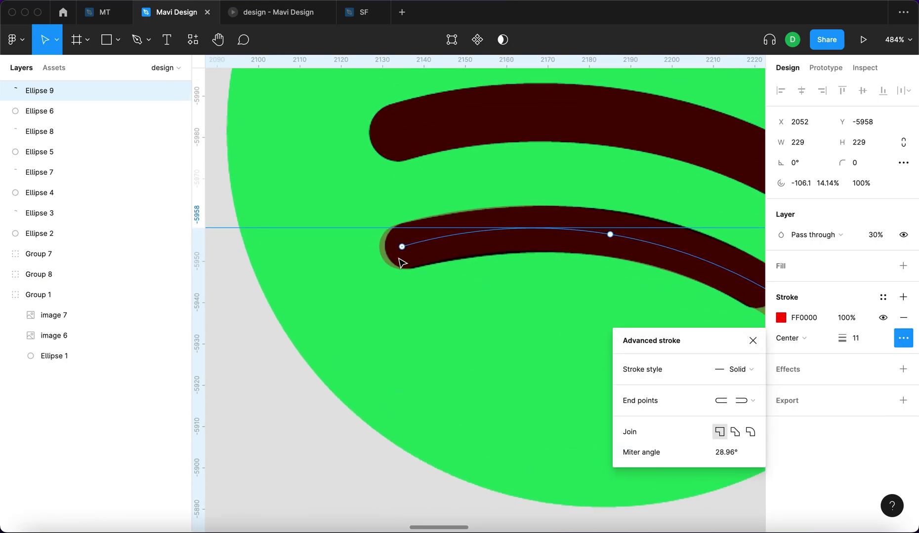
{"action": "scroll", "coordinate": [402, 261], "scroll_direction": "down", "scroll_amount": 10}
{"action": "scroll", "coordinate": [584, 233], "scroll_direction": "up", "scroll_amount": 2}
{"action": "scroll", "coordinate": [536, 239], "scroll_direction": "down", "scroll_amount": 5}
Step: Duplicate the three tracing arcs and place the copy to the right
{"action": "left_click_drag", "start_coordinate": [396, 255], "coordinate": [335, 220]}
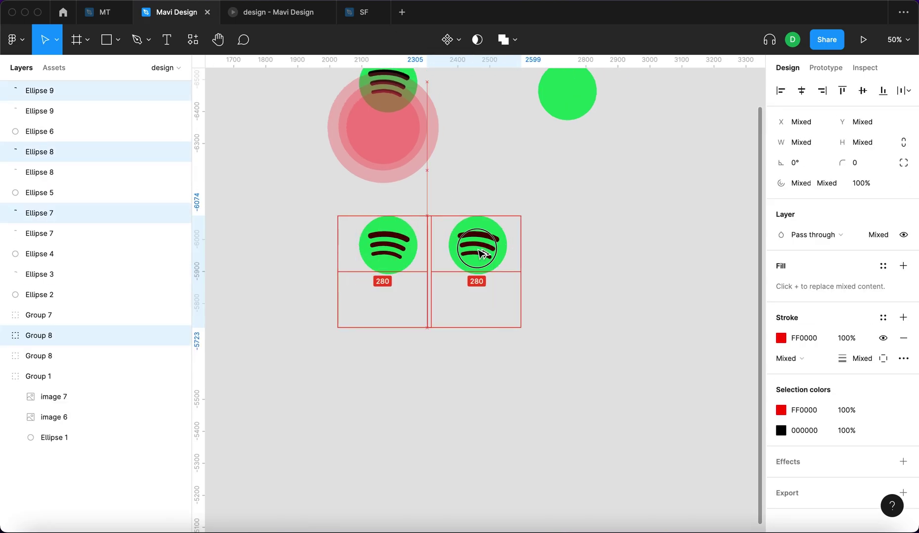
{"action": "left_click_drag", "start_coordinate": [411, 250], "coordinate": [548, 251]}
{"action": "left_click", "coordinate": [632, 244]}
{"action": "scroll", "coordinate": [567, 246], "scroll_direction": "up", "scroll_amount": 2}
{"action": "scroll", "coordinate": [567, 246], "scroll_direction": "up", "scroll_amount": 2}
Step: Outline the copied arcs' strokes, group them, and move the green circle beside them
{"action": "left_click_drag", "start_coordinate": [547, 297], "coordinate": [465, 207]}
{"action": "key", "text": "shift+super+o"}
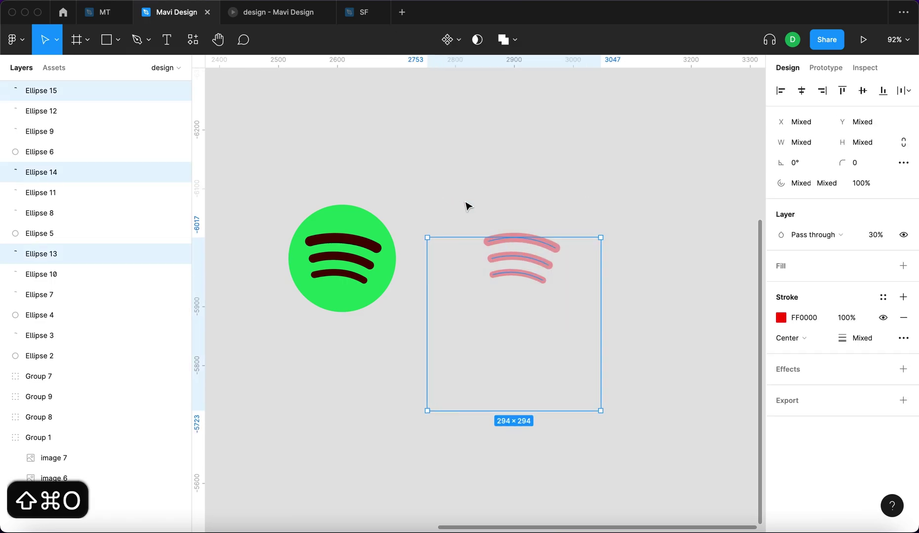
{"action": "left_click", "coordinate": [531, 194]}
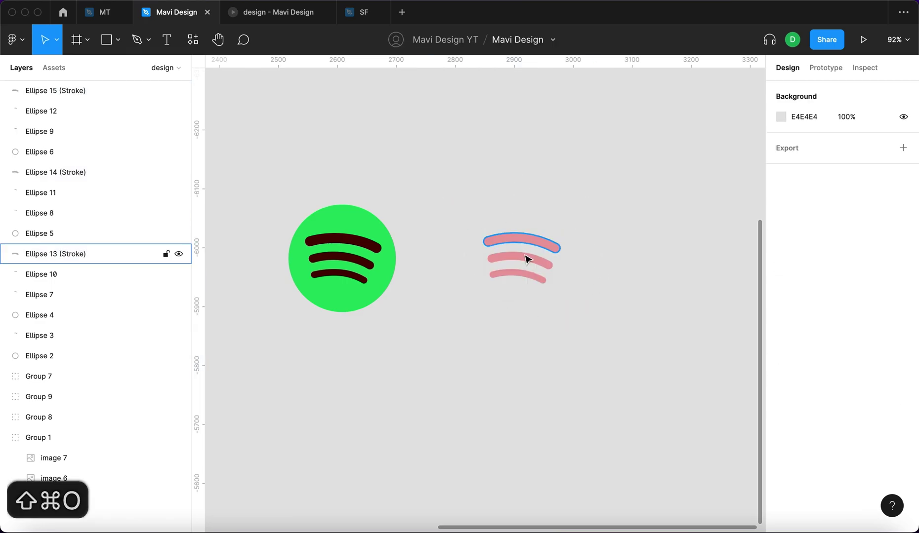
{"action": "left_click", "coordinate": [527, 258]}
{"action": "scroll", "coordinate": [527, 258], "scroll_direction": "up", "scroll_amount": 5}
{"action": "key", "text": "super+g"}
{"action": "scroll", "coordinate": [375, 189], "scroll_direction": "down", "scroll_amount": 10}
{"action": "scroll", "coordinate": [376, 188], "scroll_direction": "up", "scroll_amount": 2}
{"action": "left_click_drag", "start_coordinate": [324, 130], "coordinate": [428, 233]}
{"action": "scroll", "coordinate": [379, 242], "scroll_direction": "up", "scroll_amount": 3}
Step: Bring the arcs group to front and make it solid black (000000) at 100% opacity
{"action": "left_click", "coordinate": [400, 246]}
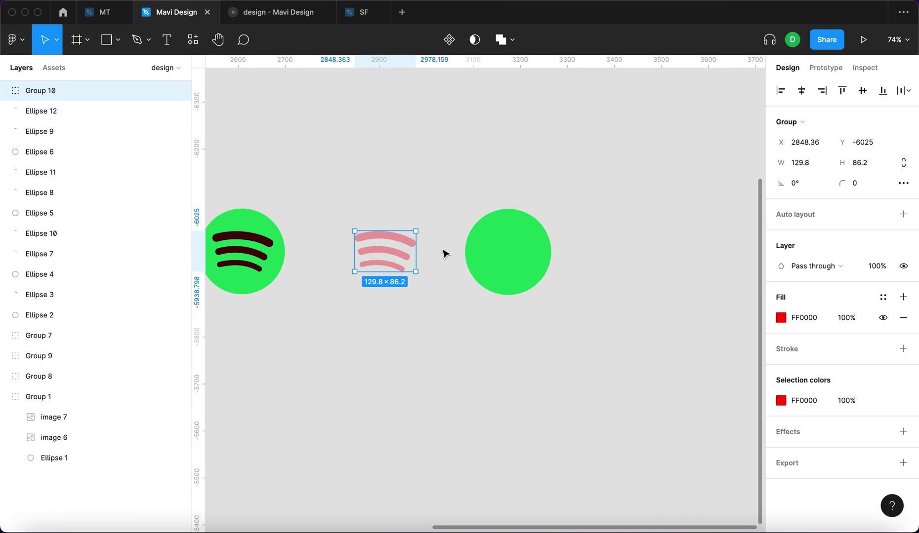
{"action": "key", "text": "alt+super+bracketright"}
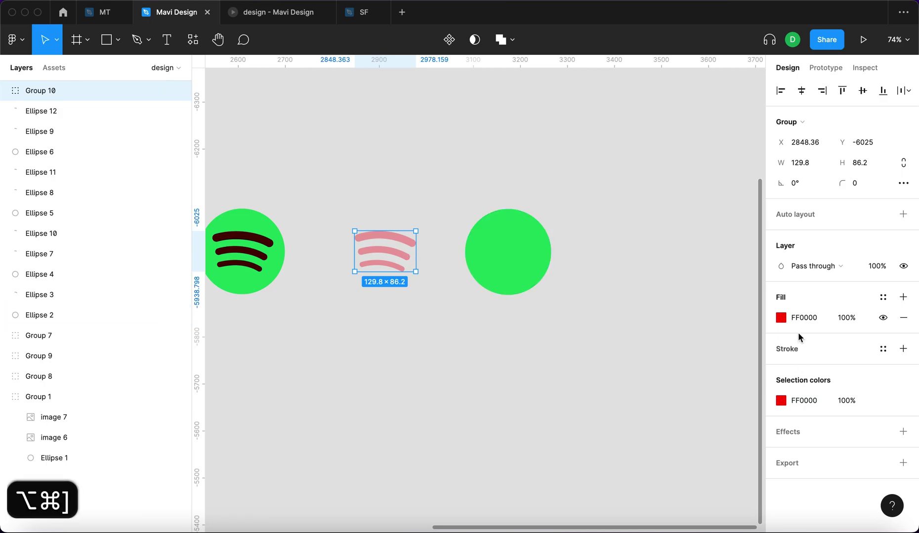
{"action": "left_click", "coordinate": [801, 317]}
{"action": "type", "text": "0"}
{"action": "key", "text": "Return"}
{"action": "key", "text": "Return"}
{"action": "left_click", "coordinate": [875, 213]}
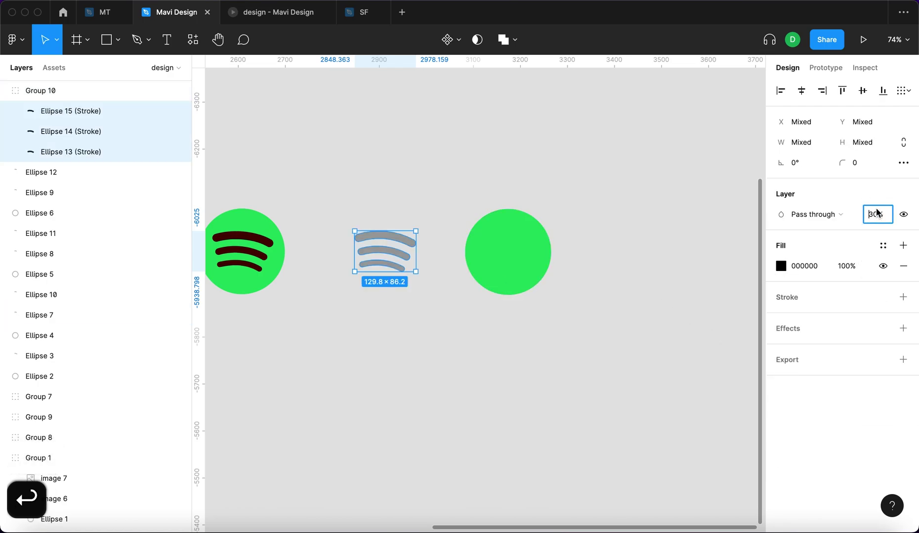
{"action": "type", "text": "100"}
{"action": "key", "text": "Return"}
Step: Place the black arcs on the green circle and move the icon toward the others
{"action": "left_click", "coordinate": [424, 294]}
{"action": "left_click", "coordinate": [384, 252]}
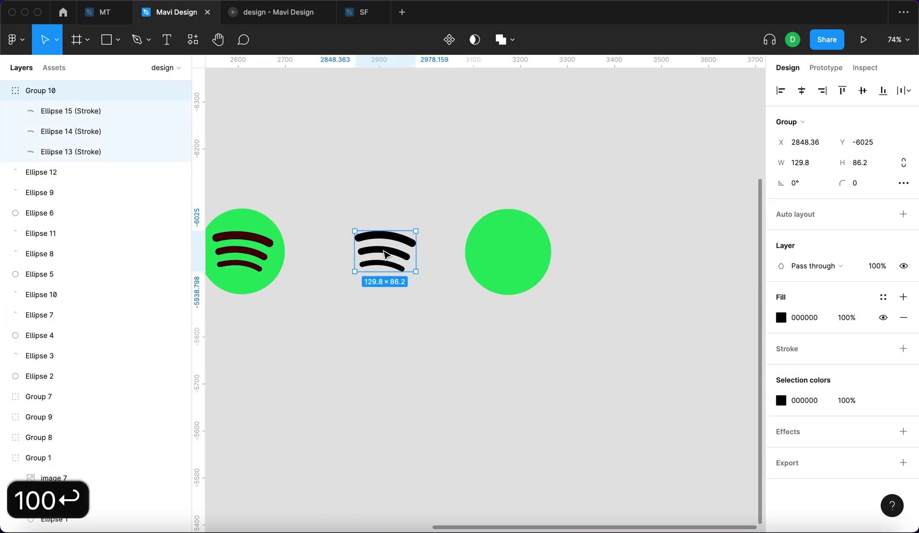
{"action": "left_click_drag", "start_coordinate": [384, 252], "coordinate": [507, 253]}
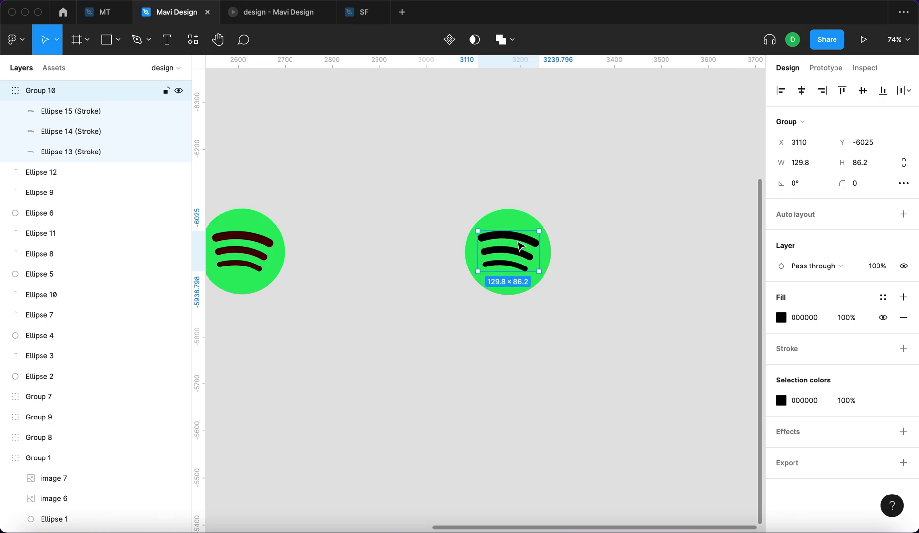
{"action": "left_click", "coordinate": [521, 220], "text": "shift"}
{"action": "left_click", "coordinate": [711, 189]}
{"action": "scroll", "coordinate": [528, 242], "scroll_direction": "down", "scroll_amount": 5}
{"action": "left_click_drag", "start_coordinate": [529, 242], "coordinate": [660, 176]}
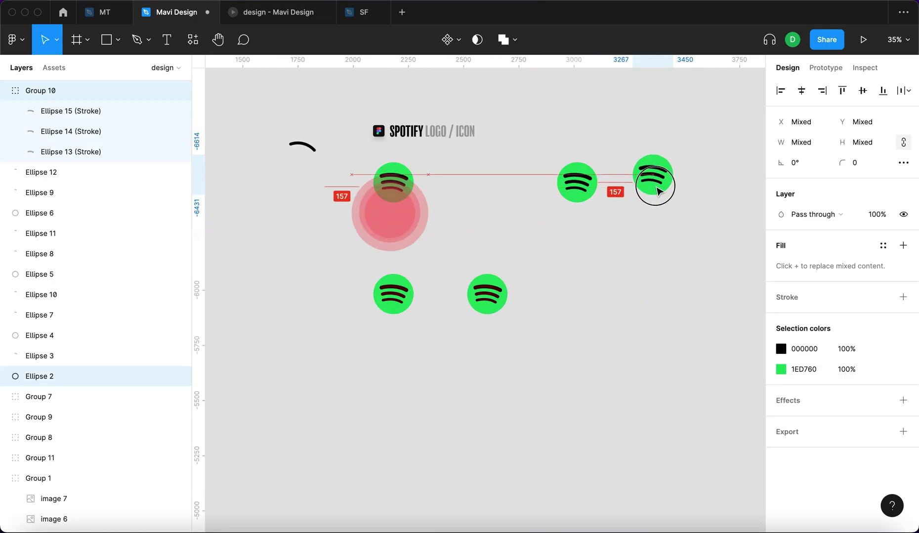
Step: Level the new icon with the others and nudge its black arcs group slightly right
{"action": "left_click_drag", "start_coordinate": [660, 175], "coordinate": [656, 190]}
{"action": "left_click", "coordinate": [652, 217]}
{"action": "scroll", "coordinate": [632, 175], "scroll_direction": "up", "scroll_amount": 10}
{"action": "scroll", "coordinate": [299, 224], "scroll_direction": "down", "scroll_amount": 2}
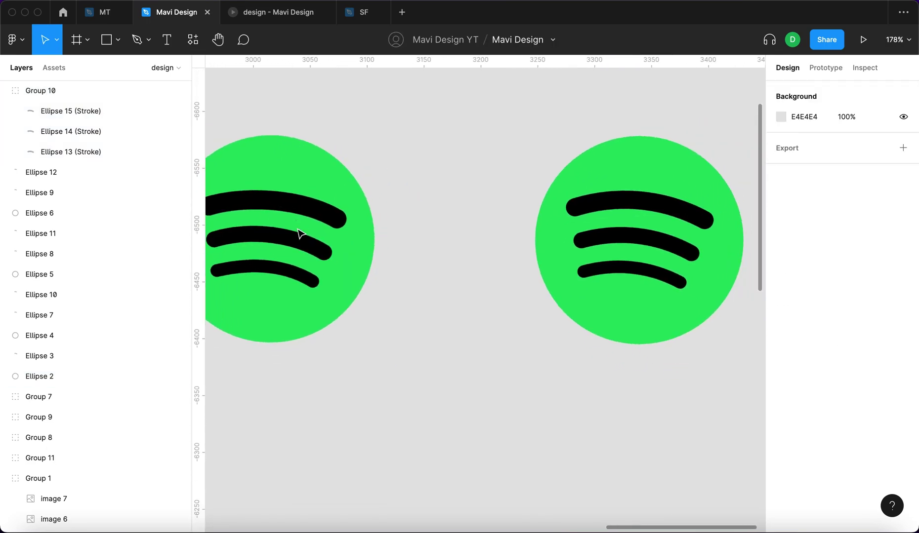
{"action": "scroll", "coordinate": [650, 241], "scroll_direction": "down", "scroll_amount": 1}
{"action": "scroll", "coordinate": [653, 239], "scroll_direction": "down", "scroll_amount": 2}
{"action": "scroll", "coordinate": [662, 233], "scroll_direction": "down", "scroll_amount": 2}
{"action": "scroll", "coordinate": [661, 233], "scroll_direction": "down", "scroll_amount": 1}
{"action": "left_click", "coordinate": [674, 213]}
{"action": "key", "text": "Right"}
{"action": "key", "text": "Right"}
{"action": "key", "text": "Right"}
{"action": "key", "text": "Escape"}
{"action": "scroll", "coordinate": [566, 137], "scroll_direction": "down", "scroll_amount": 2}
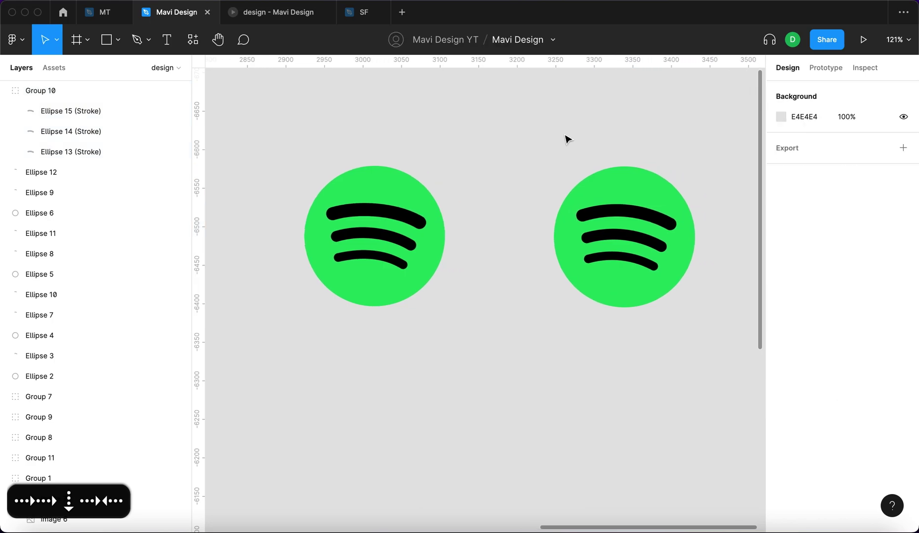
{"action": "scroll", "coordinate": [563, 137], "scroll_direction": "down", "scroll_amount": 3}
{"action": "left_click", "coordinate": [629, 174]}
Step: Paste the title text and edit it into the label 'original'
{"action": "left_click", "coordinate": [569, 127]}
{"action": "scroll", "coordinate": [570, 127], "scroll_direction": "up", "scroll_amount": 2}
{"action": "scroll", "coordinate": [560, 137], "scroll_direction": "down", "scroll_amount": 4}
{"action": "scroll", "coordinate": [460, 165], "scroll_direction": "left", "scroll_amount": 3}
{"action": "scroll", "coordinate": [345, 198], "scroll_direction": "left", "scroll_amount": 2}
{"action": "key", "text": "ctrl+v"}
{"action": "key", "text": "Return"}
{"action": "type", "text": "r"}
{"action": "key", "text": "BackSpace"}
{"action": "type", "text": "original"}
Step: Duplicate the label as 'what we created' and place it above the right icon
{"action": "key", "text": "Escape"}
{"action": "key", "text": "ctrl+d"}
{"action": "key", "text": "Return"}
{"action": "type", "text": "what  we created"}
{"action": "left_click", "coordinate": [677, 241]}
{"action": "mouse_move", "coordinate": [697, 228]}
{"action": "left_mouse_down"}
{"action": "mouse_move", "coordinate": [667, 238]}
{"action": "mouse_move", "coordinate": [671, 230]}
{"action": "left_mouse_up"}
{"action": "left_click", "coordinate": [687, 180]}
{"action": "scroll", "coordinate": [675, 194], "scroll_direction": "up", "scroll_amount": 5}
{"action": "scroll", "coordinate": [675, 194], "scroll_direction": "up", "scroll_amount": 5}
{"action": "scroll", "coordinate": [675, 194], "scroll_direction": "down", "scroll_amount": 1}
{"action": "scroll", "coordinate": [638, 204], "scroll_direction": "down", "scroll_amount": 1}
{"action": "scroll", "coordinate": [622, 168], "scroll_direction": "down", "scroll_amount": 1}
{"action": "scroll", "coordinate": [624, 169], "scroll_direction": "down", "scroll_amount": 3}
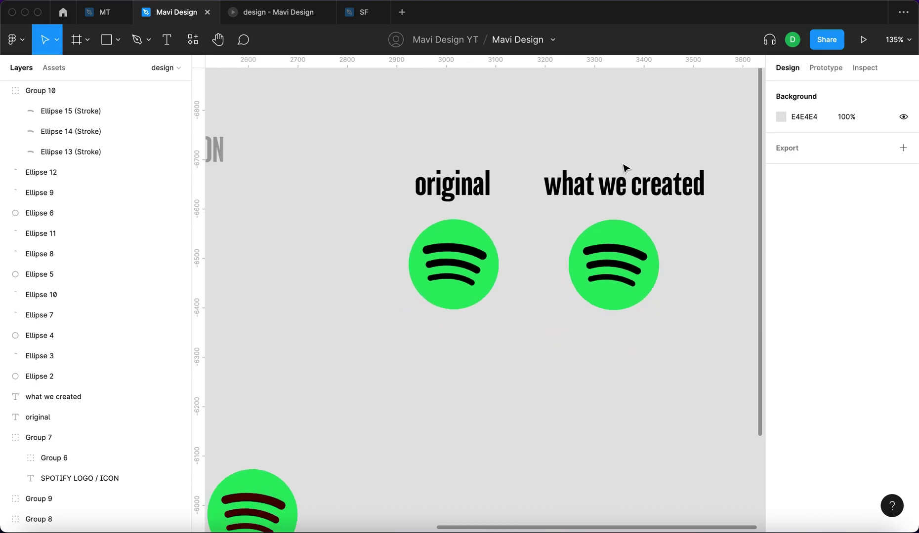
{"action": "scroll", "coordinate": [624, 170], "scroll_direction": "down", "scroll_amount": 3}
{"action": "scroll", "coordinate": [394, 230], "scroll_direction": "up", "scroll_amount": 3}
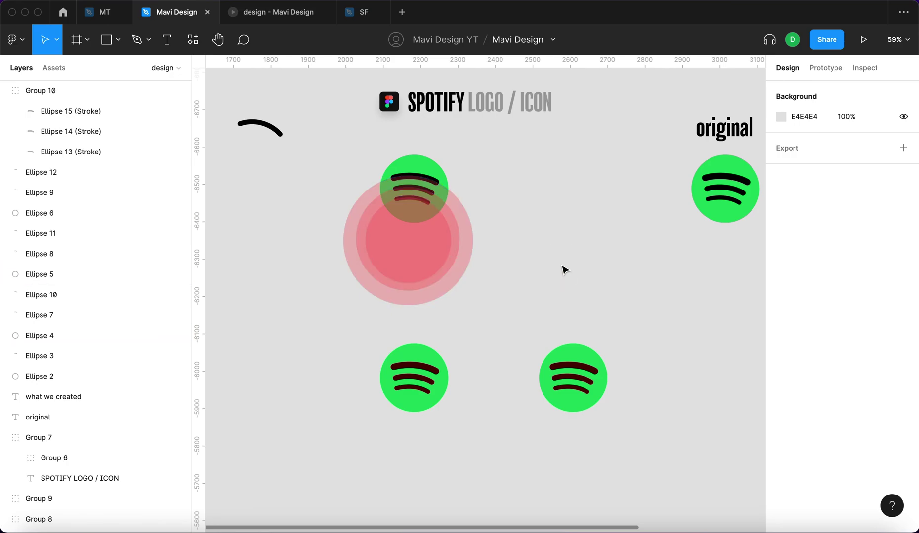
{"action": "left_click", "coordinate": [424, 367]}
{"action": "left_click", "coordinate": [611, 281]}
{"action": "scroll", "coordinate": [662, 293], "scroll_direction": "right", "scroll_amount": 5}
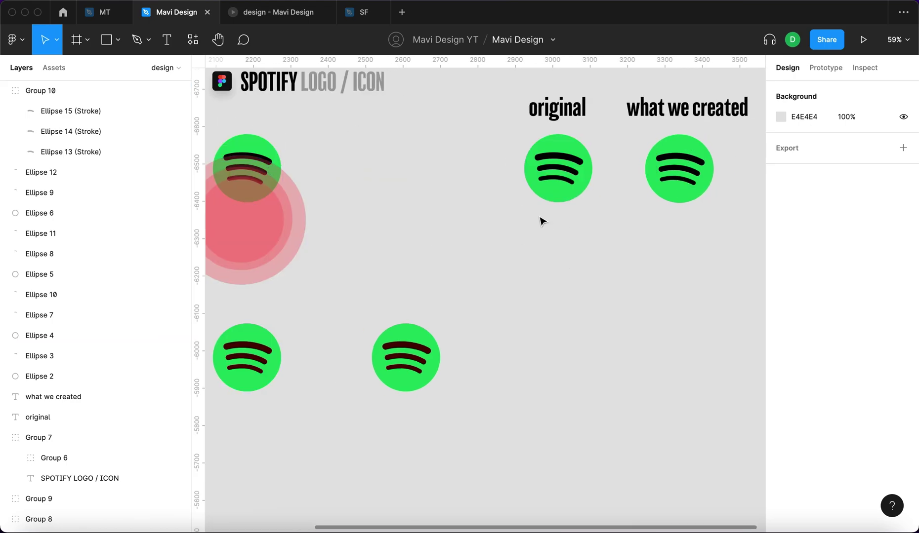
{"action": "scroll", "coordinate": [584, 160], "scroll_direction": "up", "scroll_amount": 5}
{"action": "scroll", "coordinate": [584, 160], "scroll_direction": "up", "scroll_amount": 3}
{"action": "scroll", "coordinate": [698, 260], "scroll_direction": "down", "scroll_amount": 5}
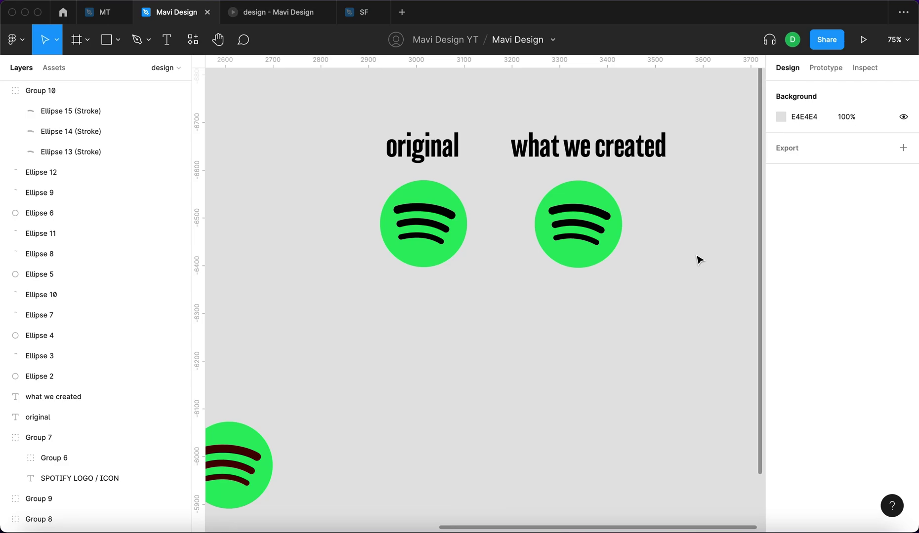